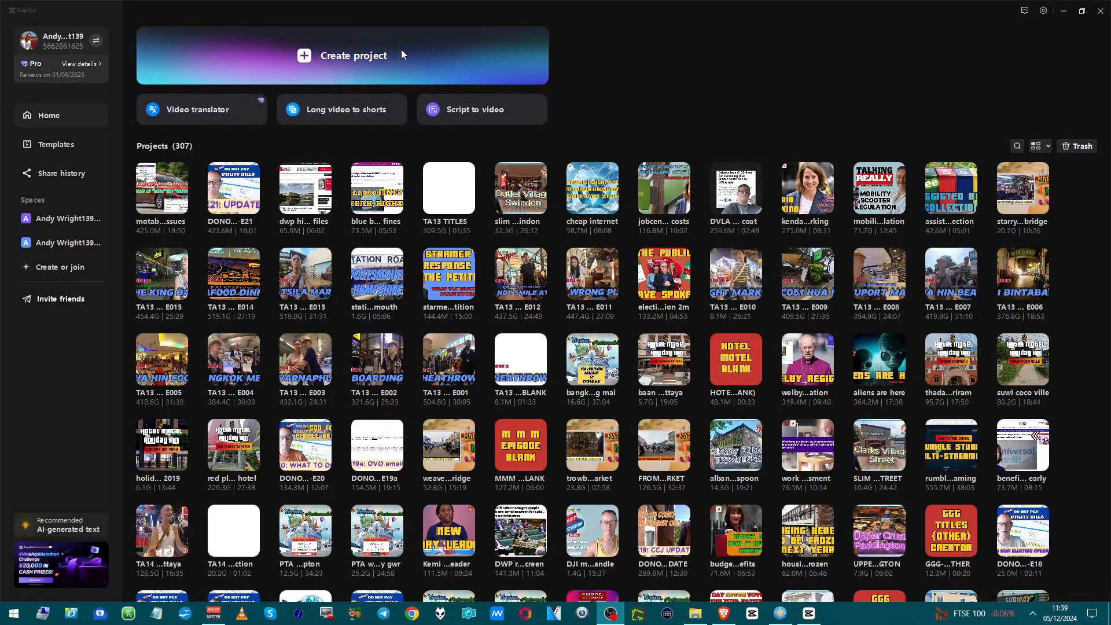
# - Create a new project, import the la-paradoja-del-desempleo.mp4 video and place it at the start of the timeline
pyautogui.hotkey('alt', 'F4')
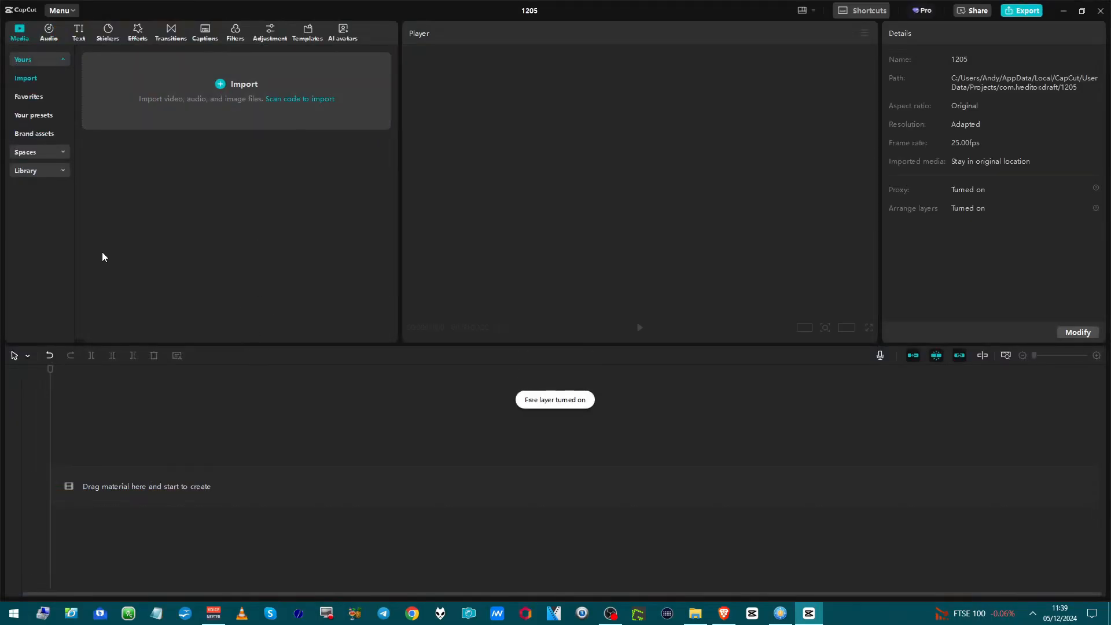
pyautogui.moveTo(0, 255); pyautogui.dragTo(134, 253)
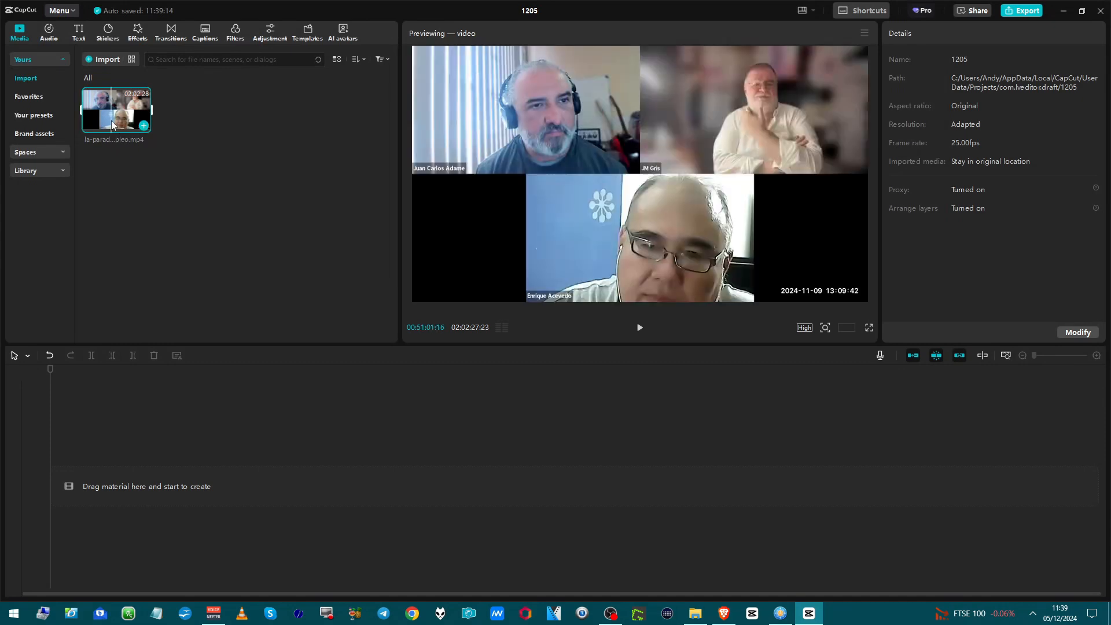
pyautogui.moveTo(113, 125); pyautogui.dragTo(106, 484)
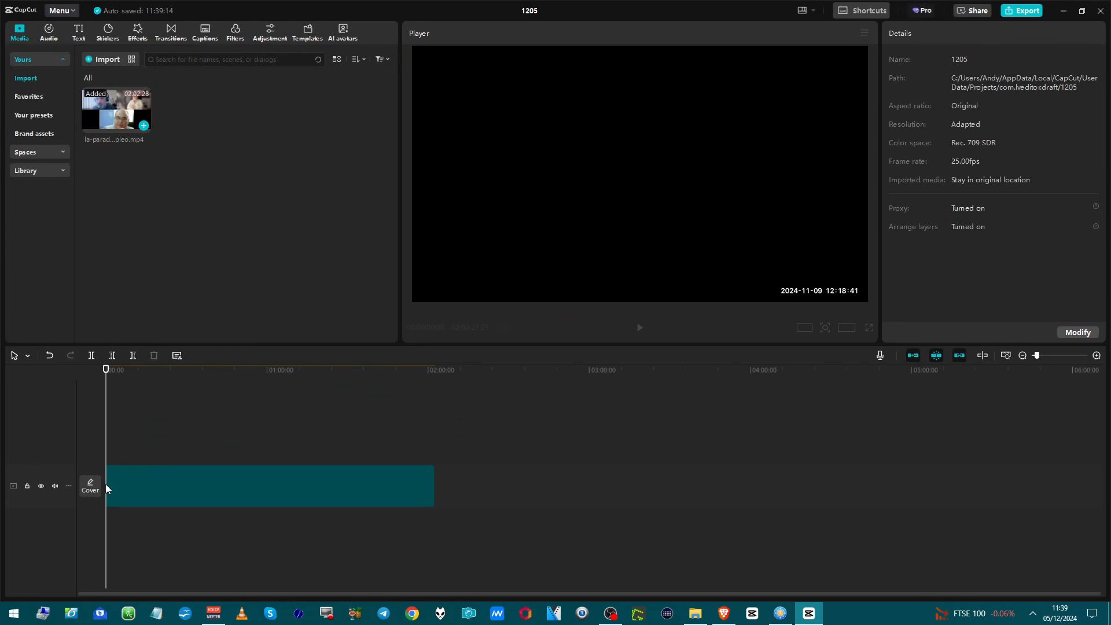
pyautogui.click(112, 468)
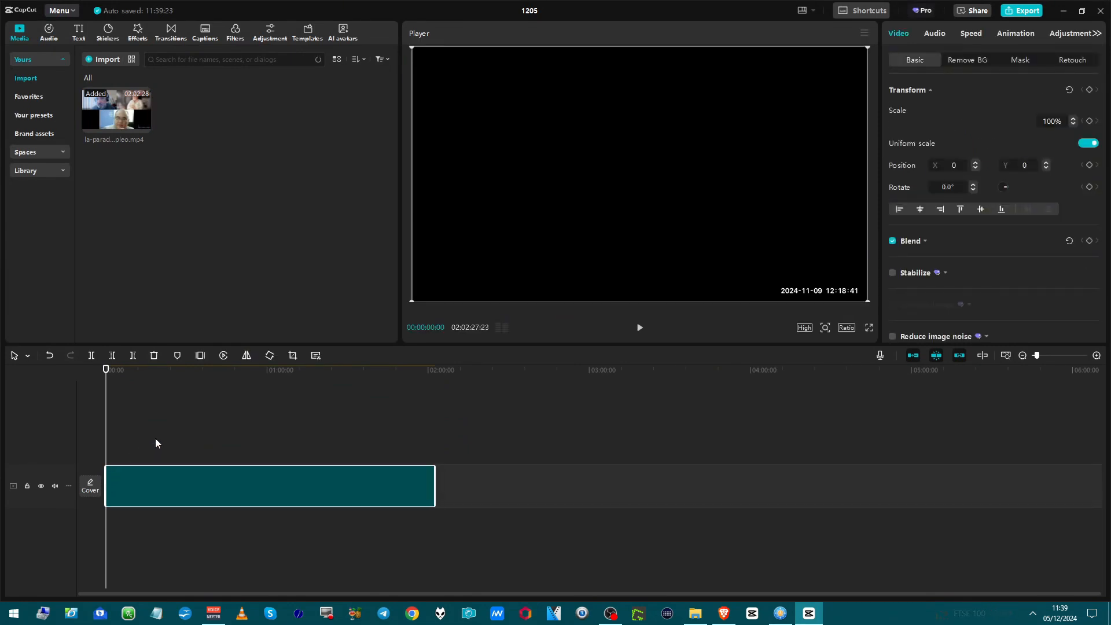
# - Split the la-paradoja-del-desempleo.mp4 clip at about 00:24:08:06
pyautogui.click(189, 439)
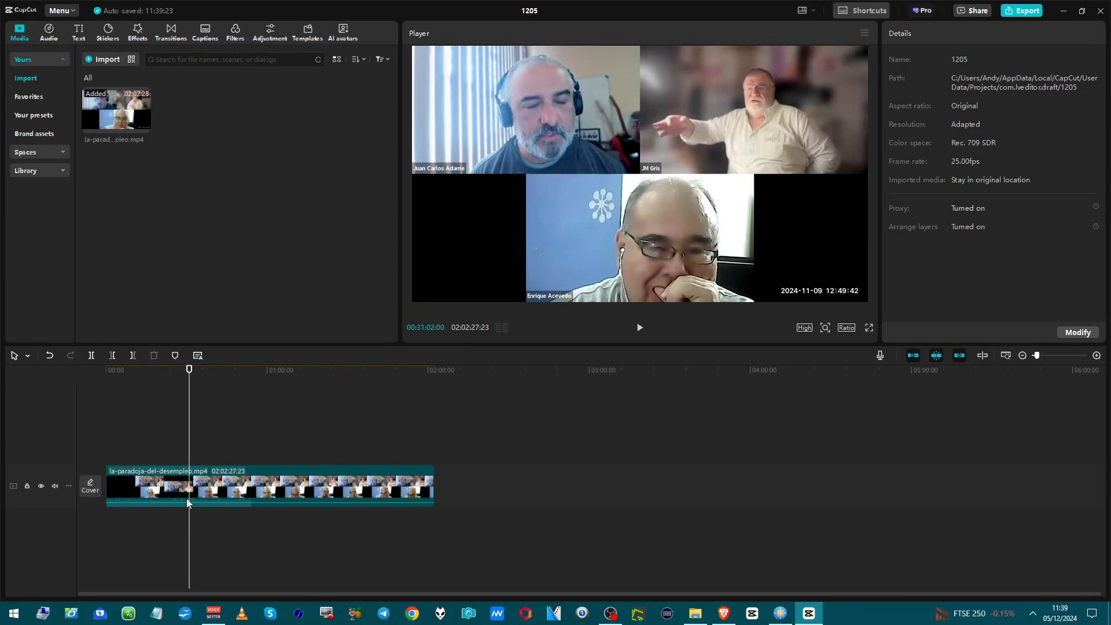
pyautogui.moveTo(188, 515); pyautogui.dragTo(172, 519)
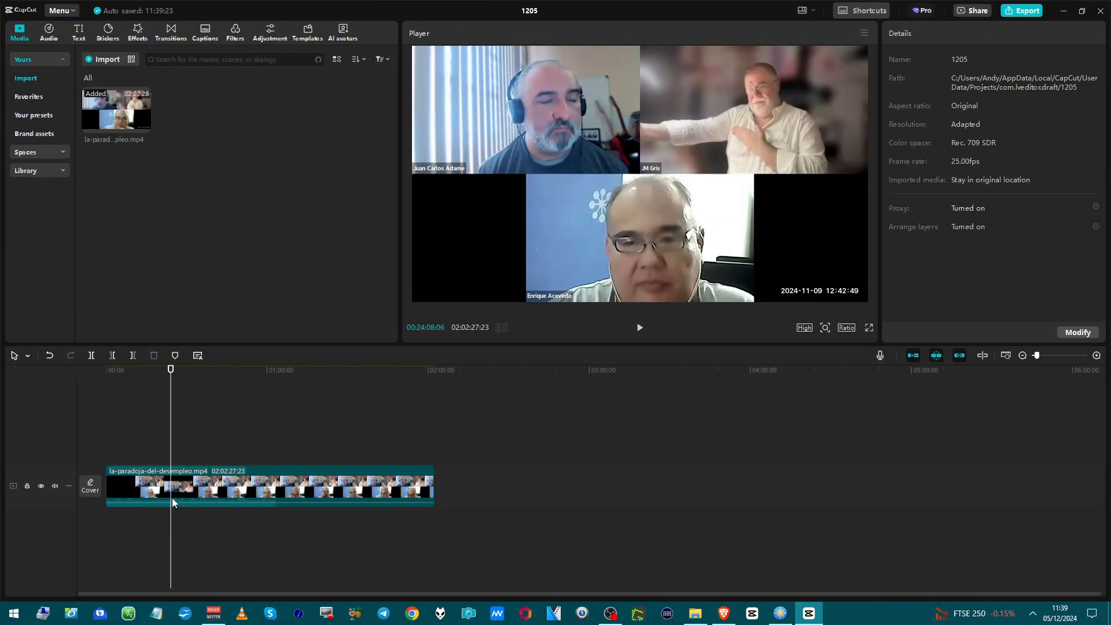
pyautogui.click(172, 501)
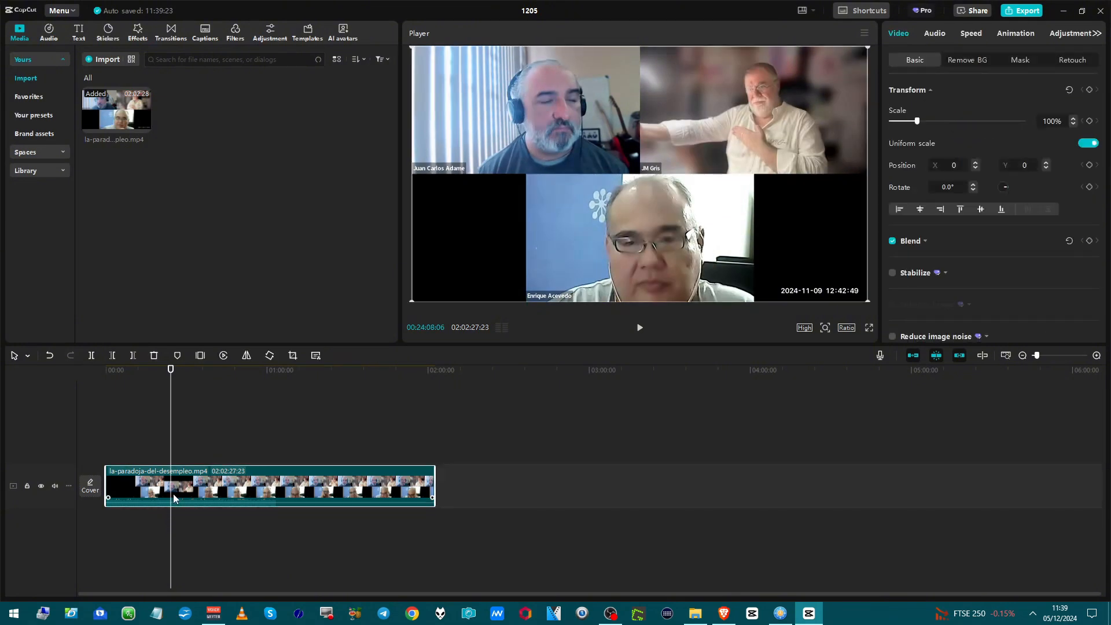
pyautogui.hotkey('ctrl', 'b')
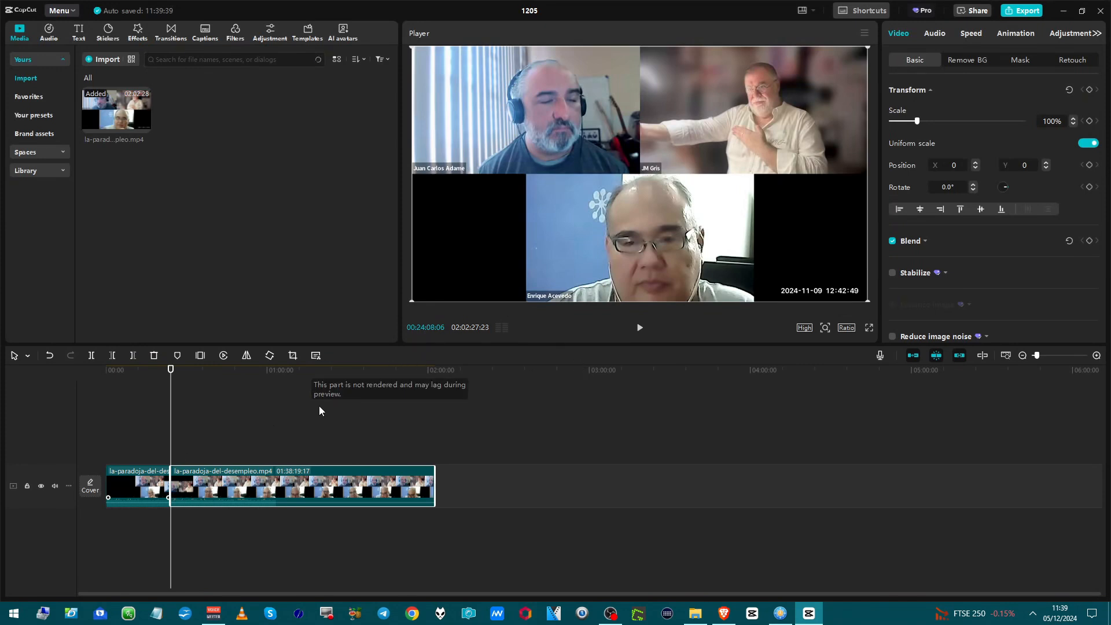
# - Trim the video to a short section of about 1 minute 51 seconds following the split, removing the footage before and after it
pyautogui.click(181, 441)
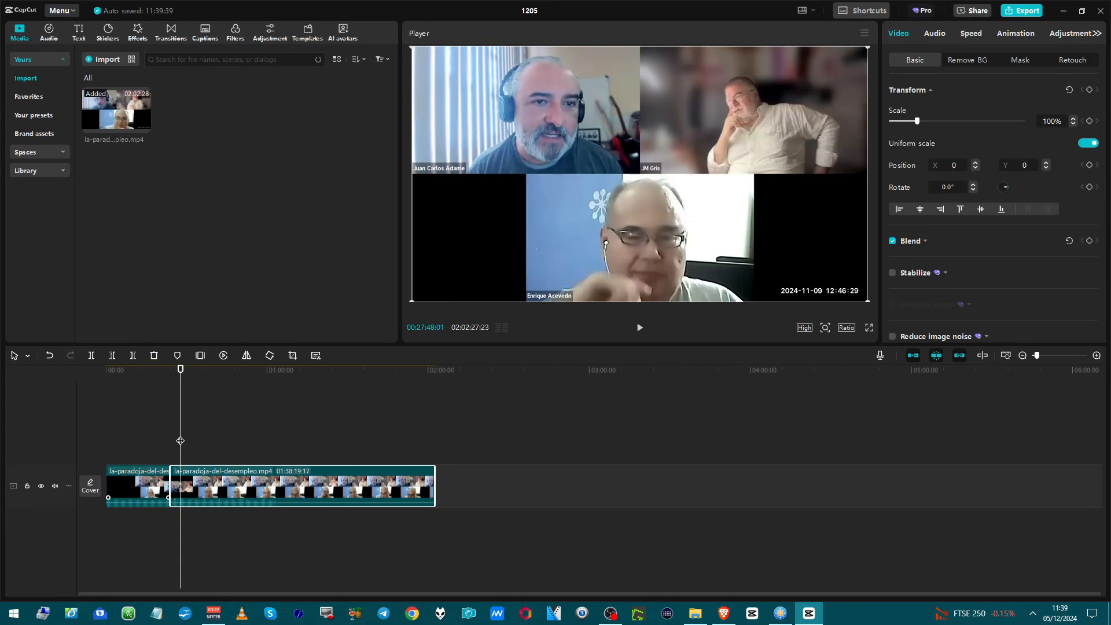
pyautogui.scroll(5, 190, 443)
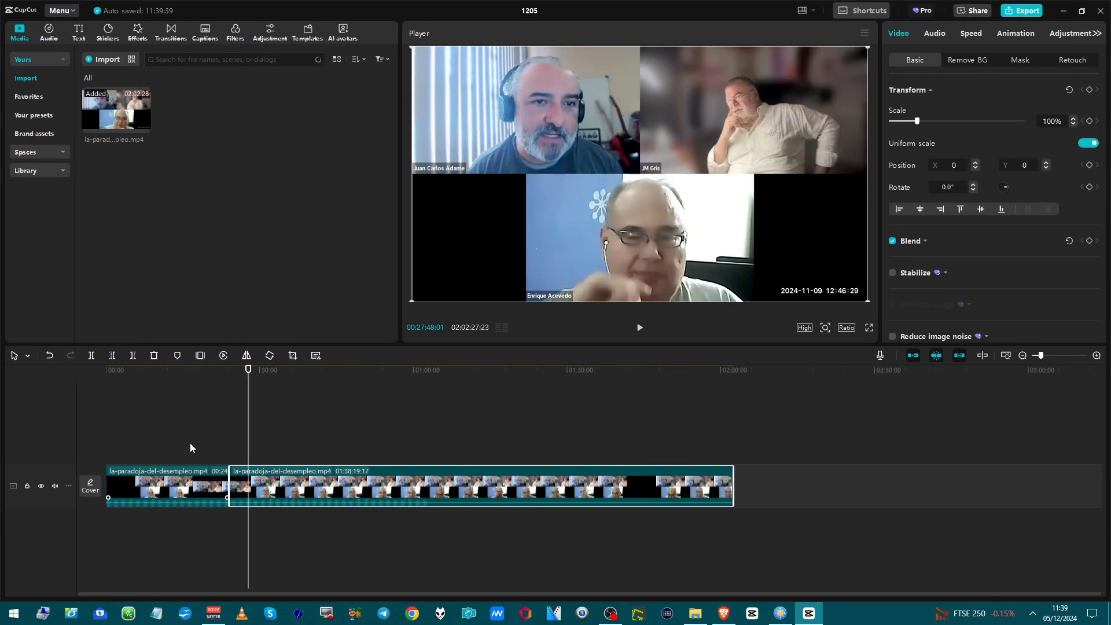
pyautogui.click(229, 428)
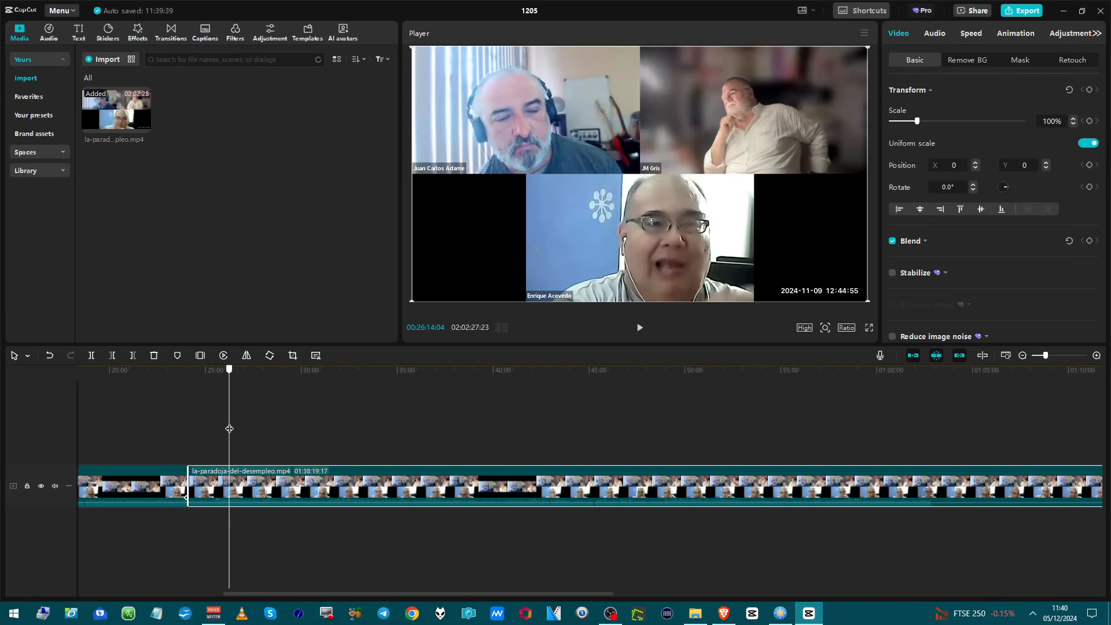
pyautogui.moveTo(229, 429); pyautogui.dragTo(224, 430)
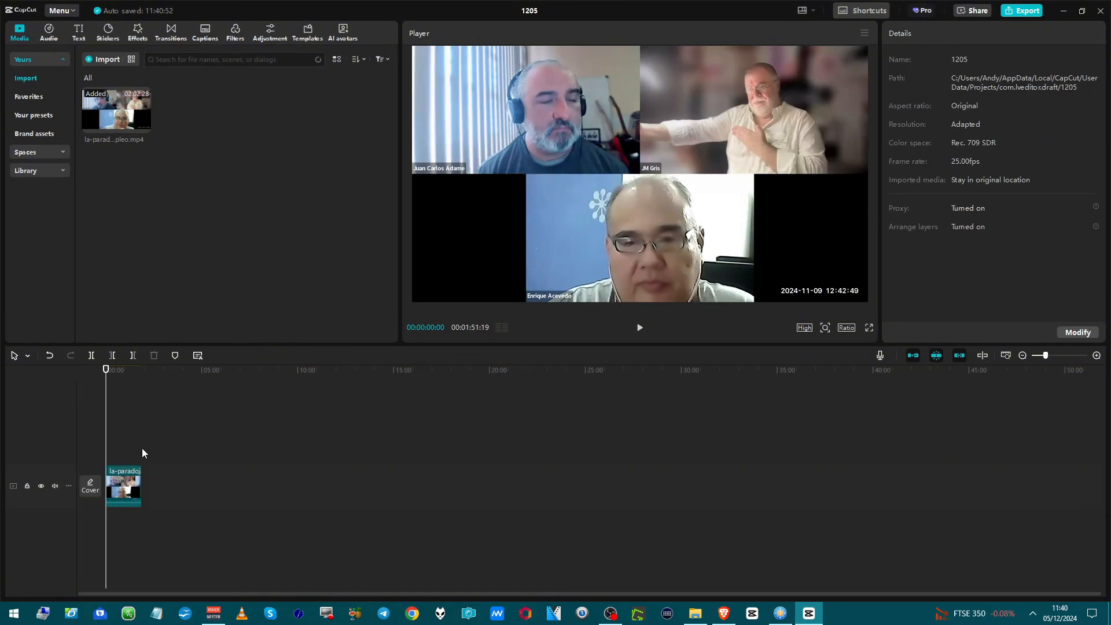
# - Preview the start of the trimmed clip and set the project's aspect ratio to 9:16
pyautogui.press('space')
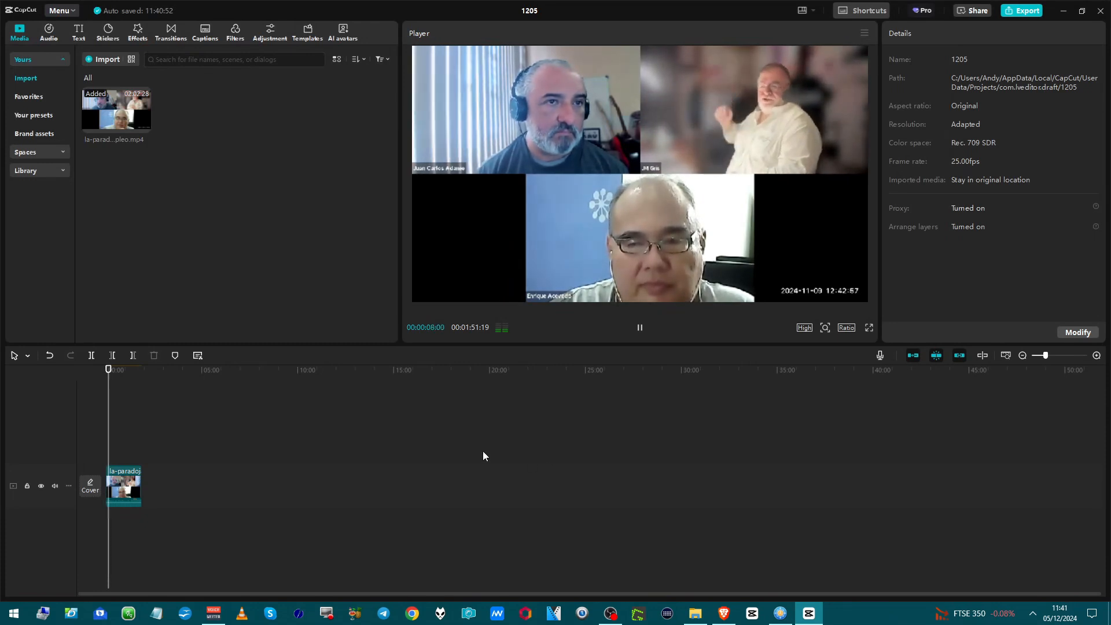
pyautogui.hotkey('shift', 'z')
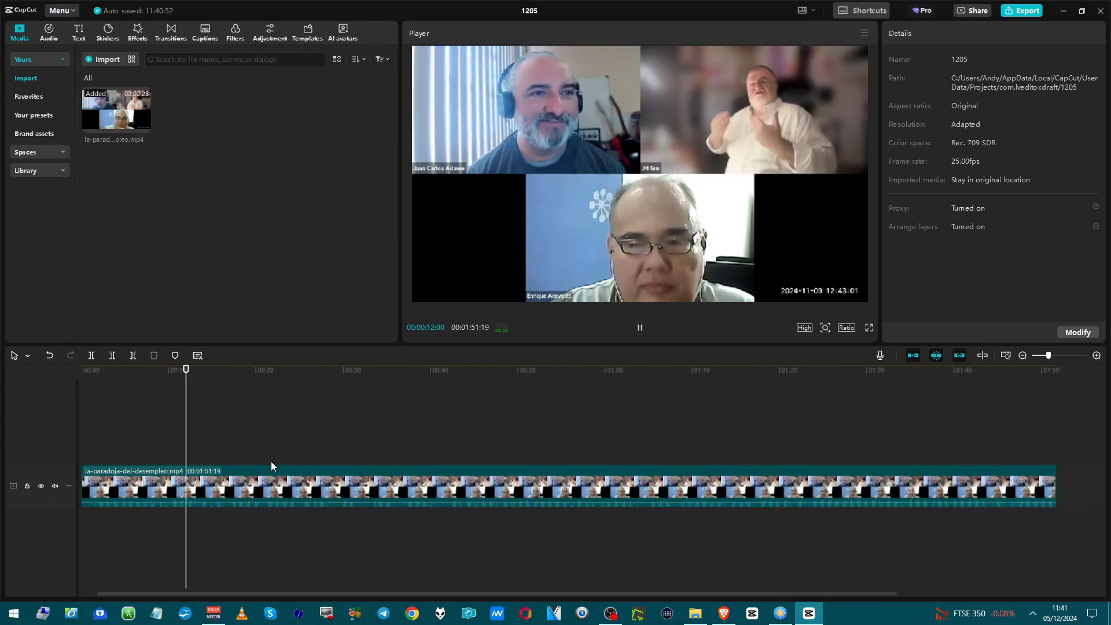
pyautogui.press('space')
pyautogui.click(454, 479)
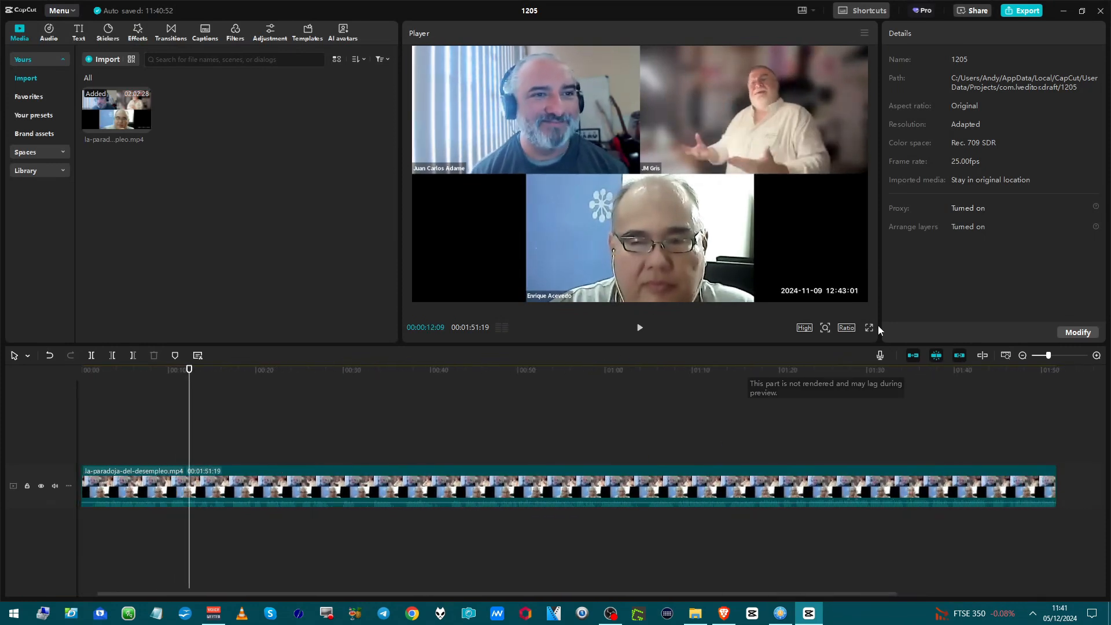
pyautogui.click(844, 329)
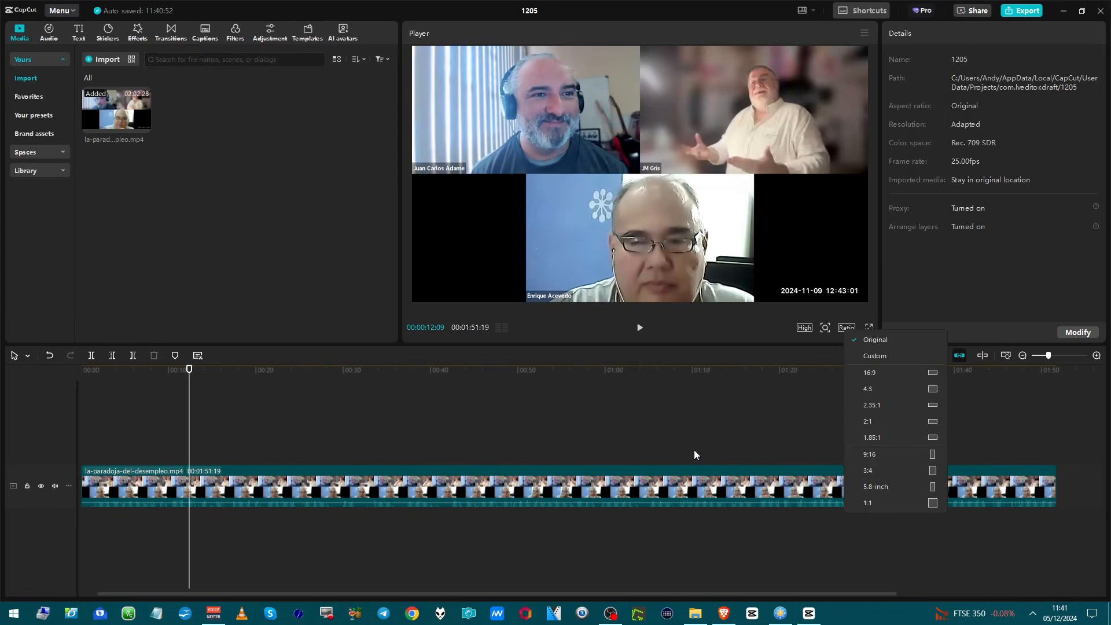
pyautogui.click(858, 455)
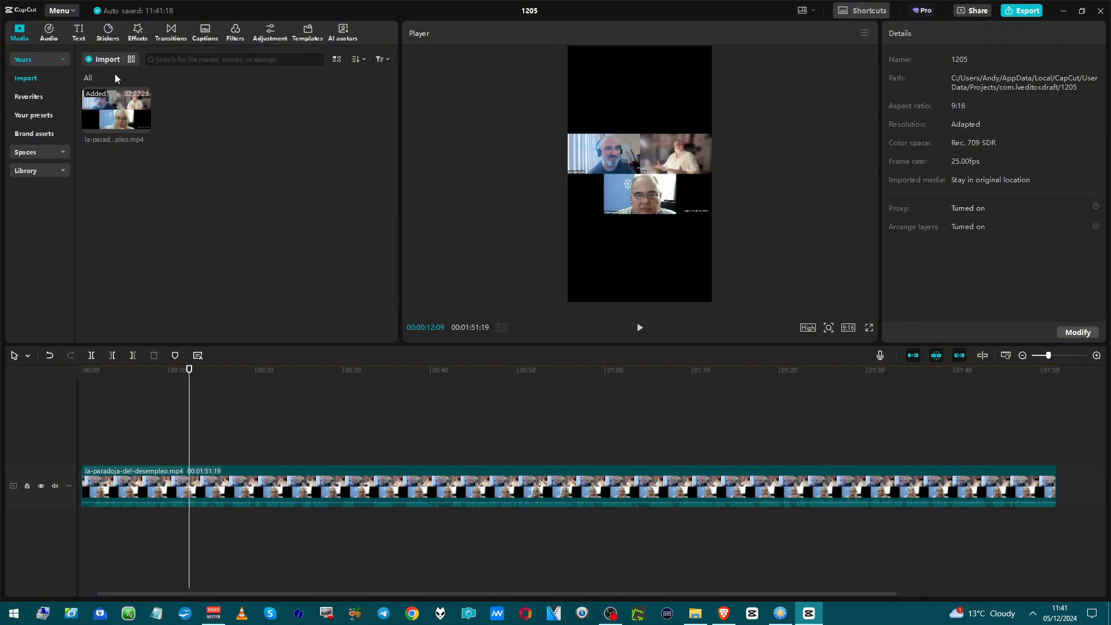
# - Add a default text clip above the start of the video and extend it to the video's full length
pyautogui.click(81, 38)
pyautogui.moveTo(107, 77); pyautogui.dragTo(84, 463)
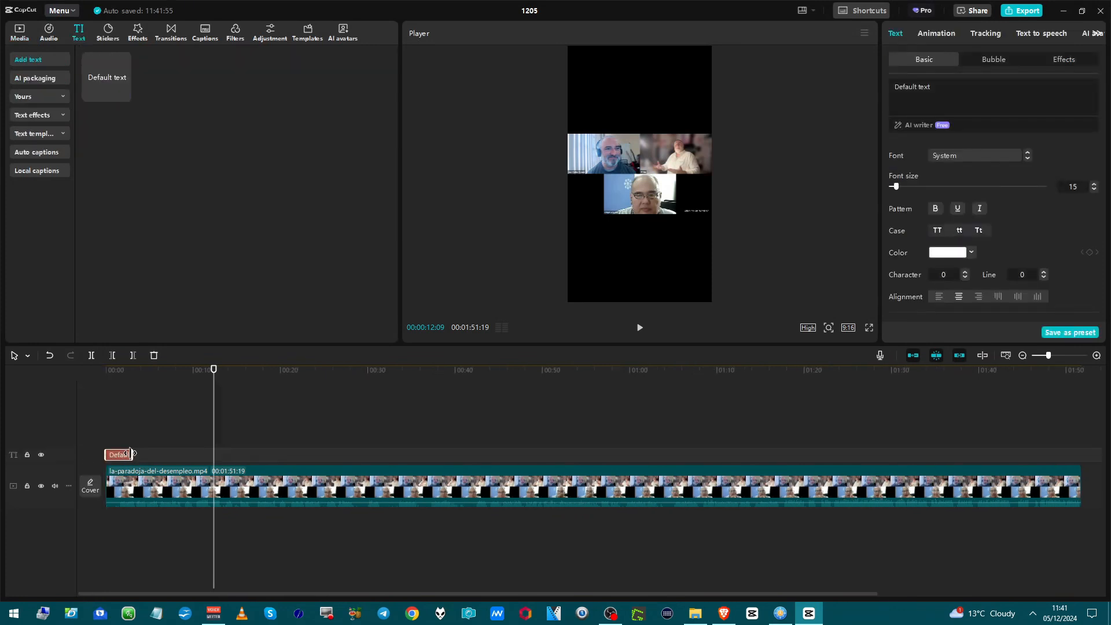
pyautogui.moveTo(157, 457); pyautogui.dragTo(1081, 471)
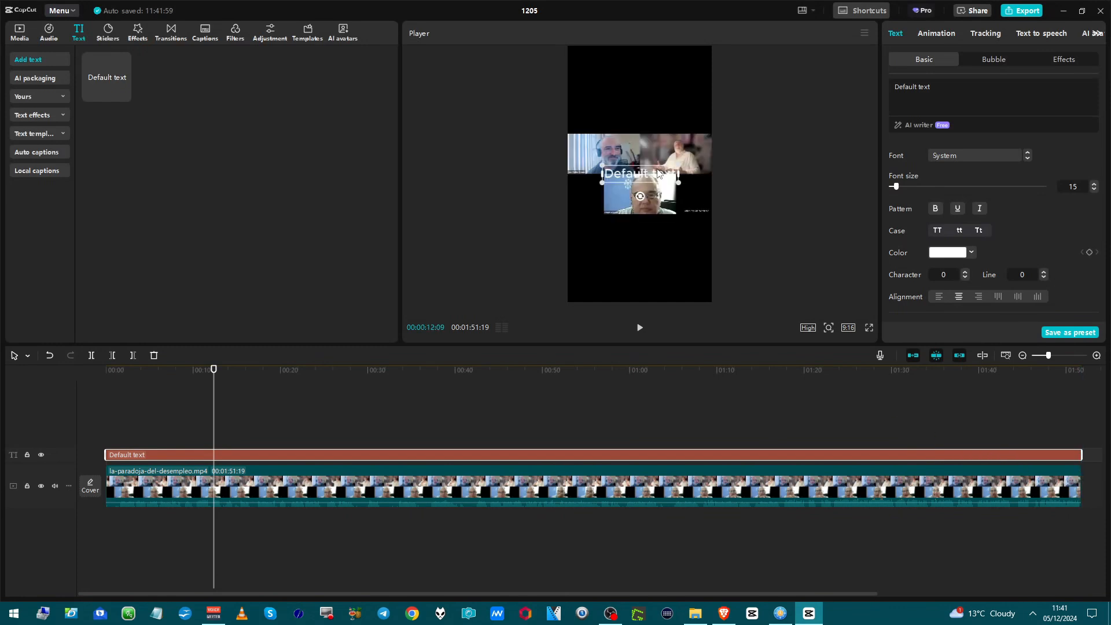
# - Change the text to "EXAMPLE TEXT" and "HEADLINE" on two lines and centre it in the black area above the video
pyautogui.moveTo(660, 177); pyautogui.dragTo(652, 81)
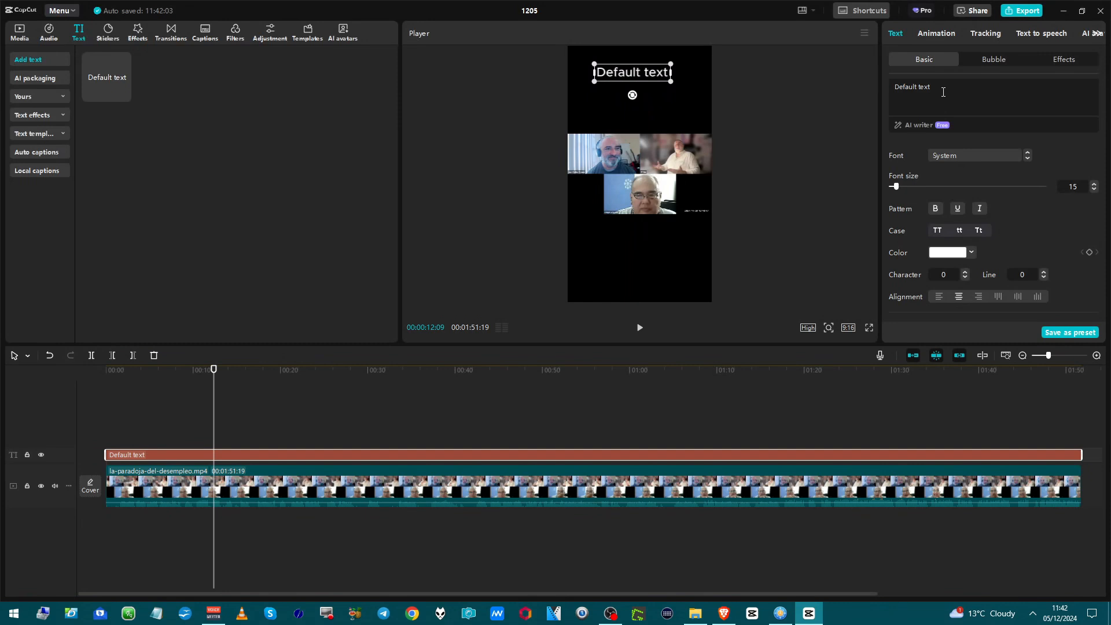
pyautogui.hotkey('ctrl', 'a')
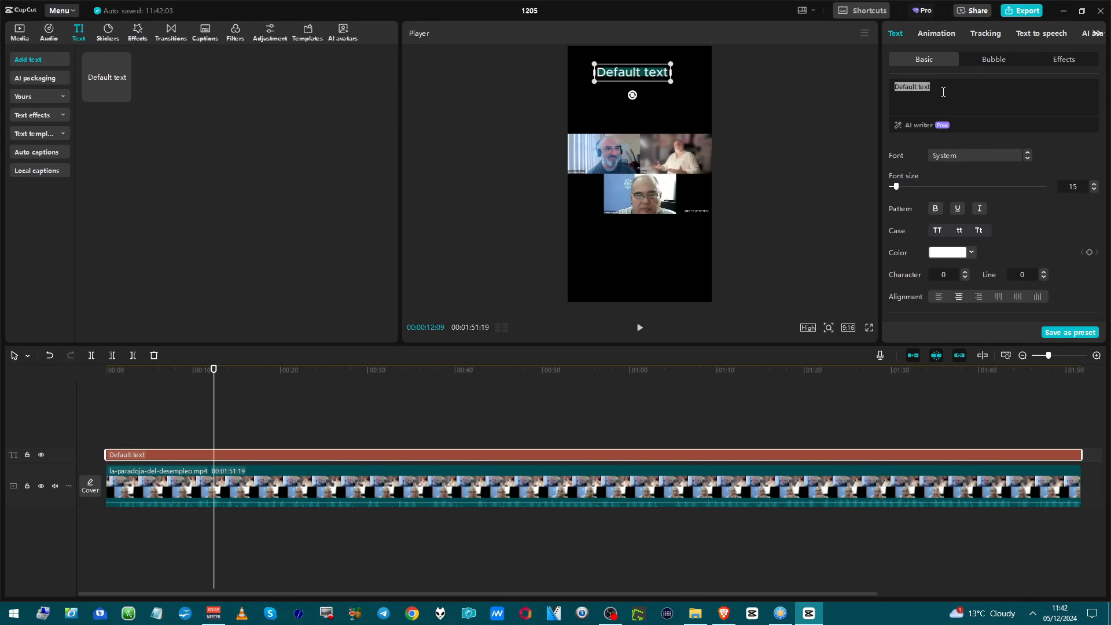
pyautogui.write('EXAM')
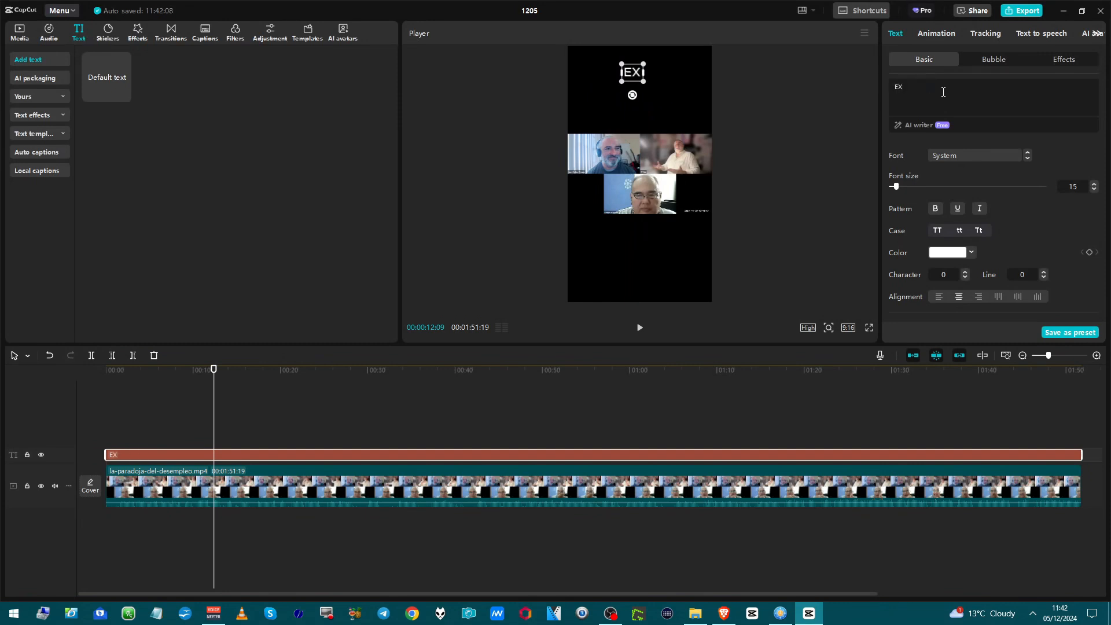
pyautogui.write('PLE ')
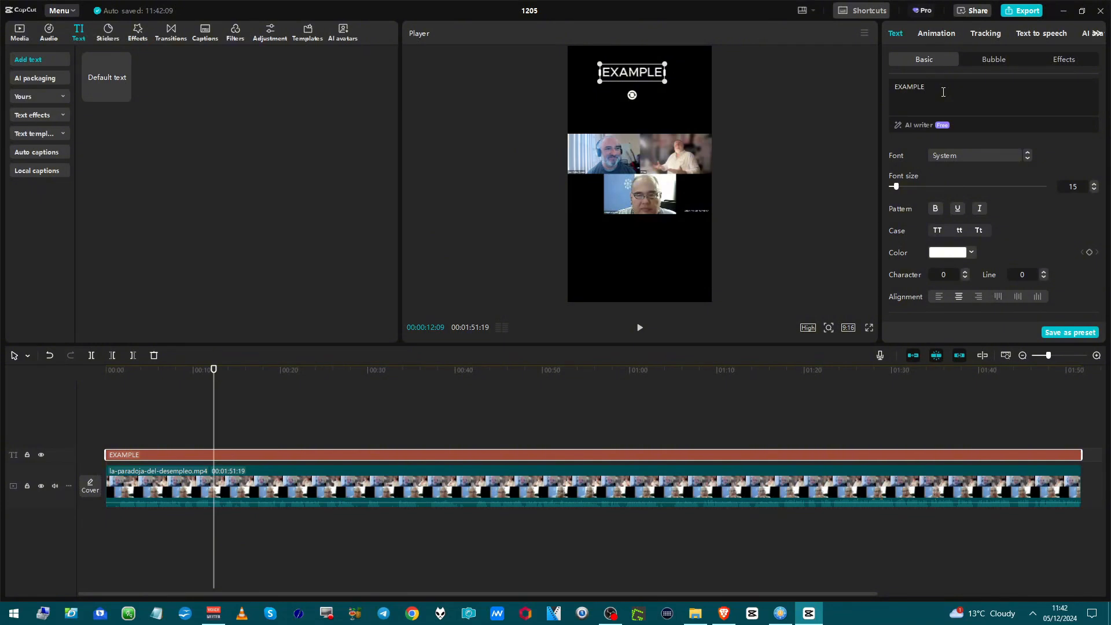
pyautogui.write('TEXT')
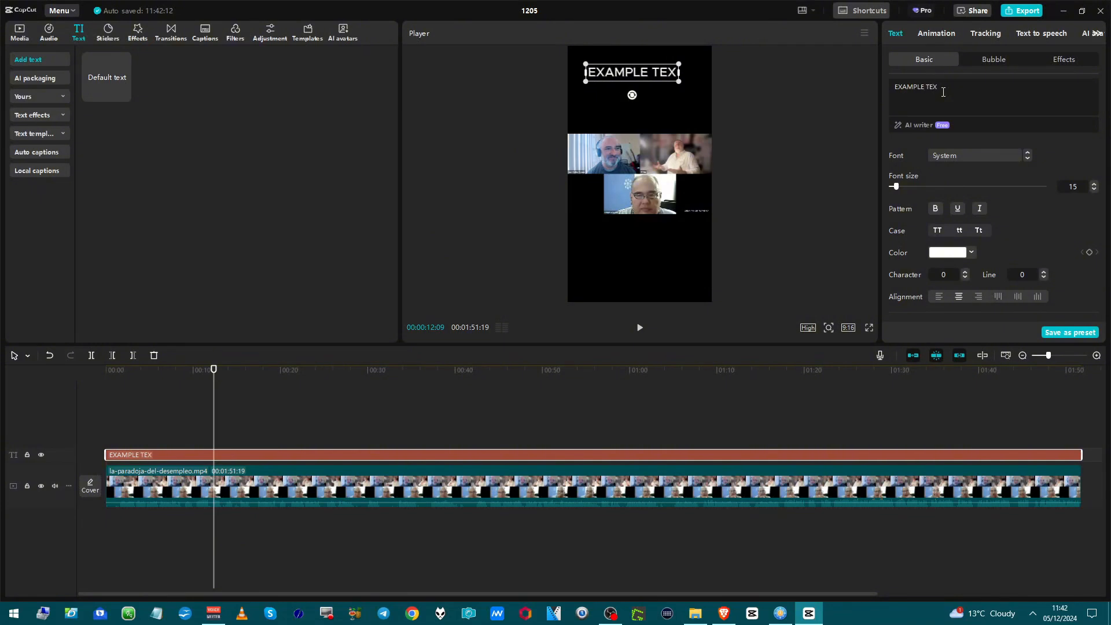
pyautogui.press('Return')
pyautogui.write('HEAD')
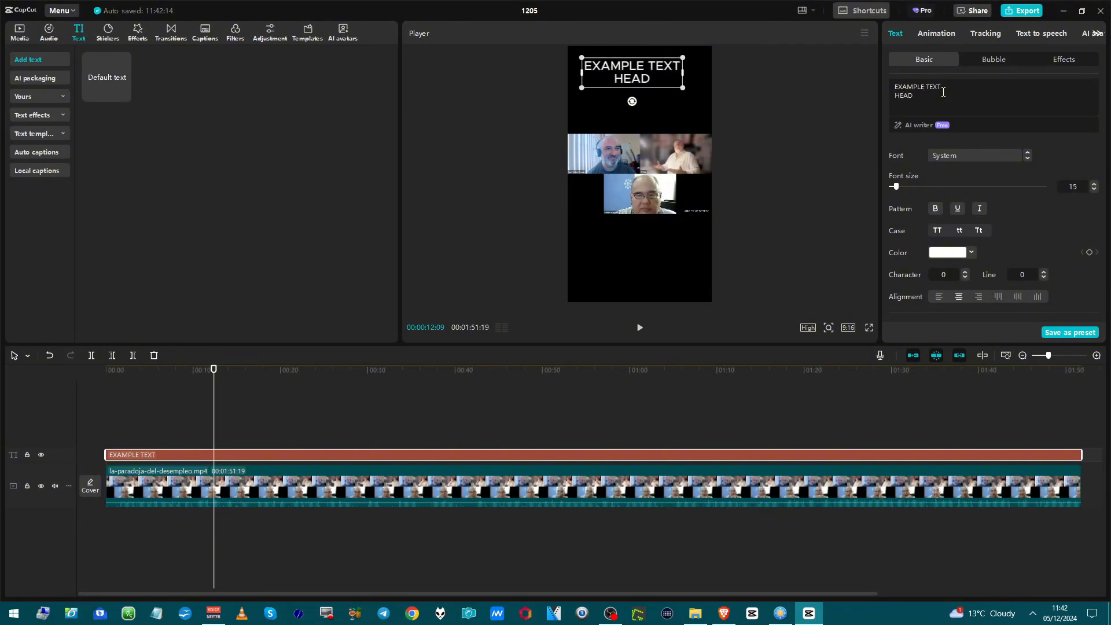
pyautogui.write('LINE')
pyautogui.moveTo(663, 87)
pyautogui.mouseDown()
pyautogui.moveTo(656, 93)
pyautogui.moveTo(671, 97)
pyautogui.mouseUp()
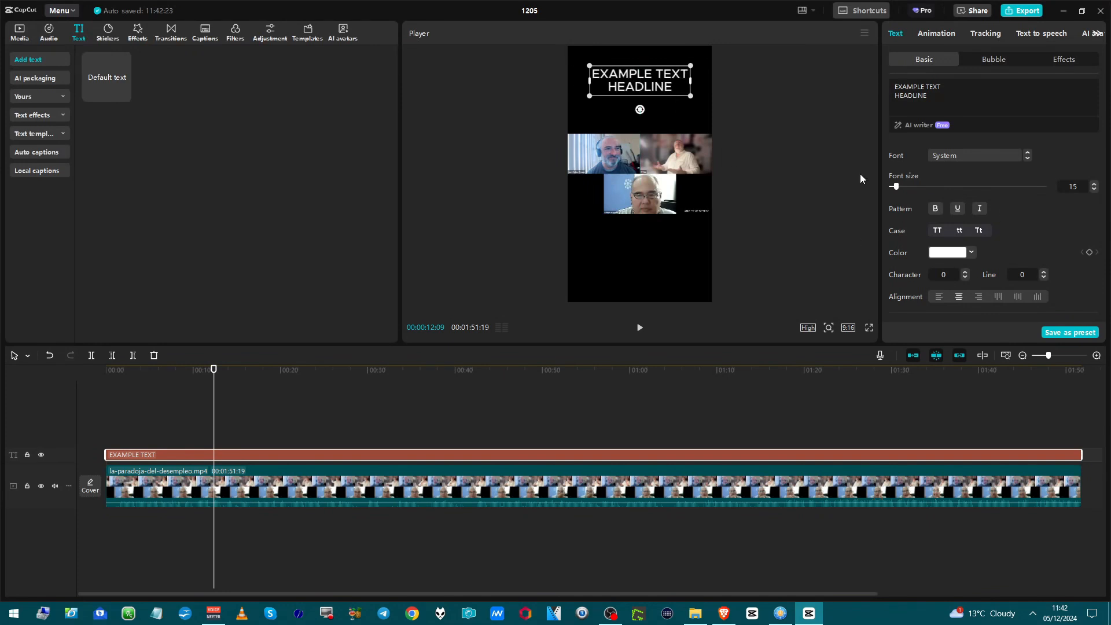
# - Set the headline's font to Coiny and its font size to 28
pyautogui.click(988, 155)
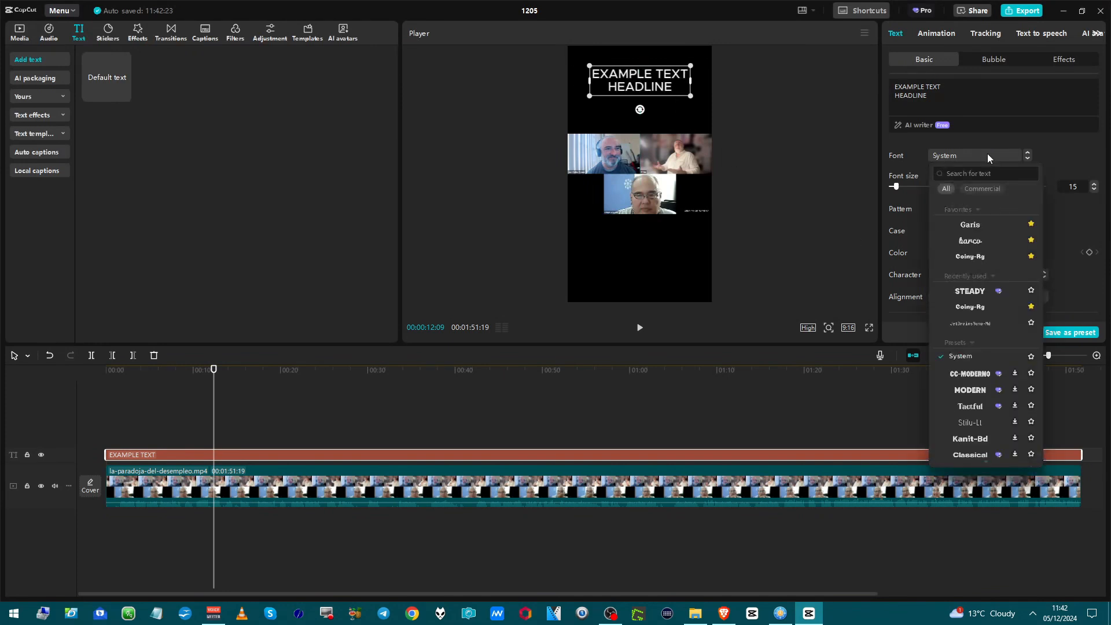
pyautogui.click(979, 257)
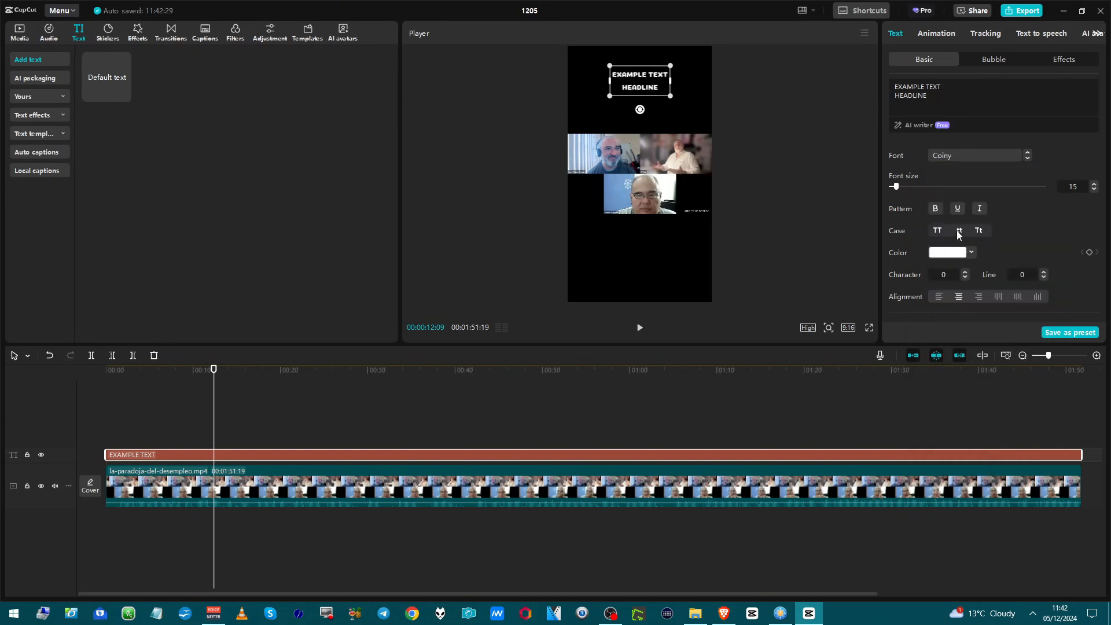
pyautogui.click(907, 185)
pyautogui.moveTo(907, 188); pyautogui.dragTo(904, 191)
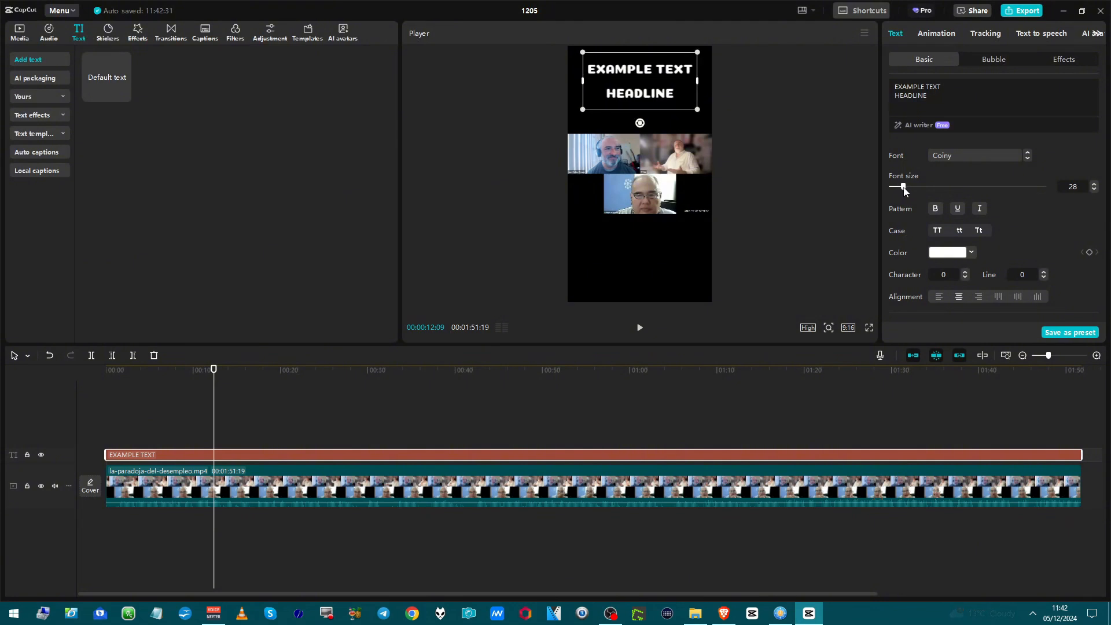
# - Examine the styling options for the headline, including preset styles, transform settings, text effects and bubbles
pyautogui.scroll(-6, 959, 171)
pyautogui.scroll(6, 958, 172)
pyautogui.scroll(-5, 959, 172)
pyautogui.scroll(4, 958, 170)
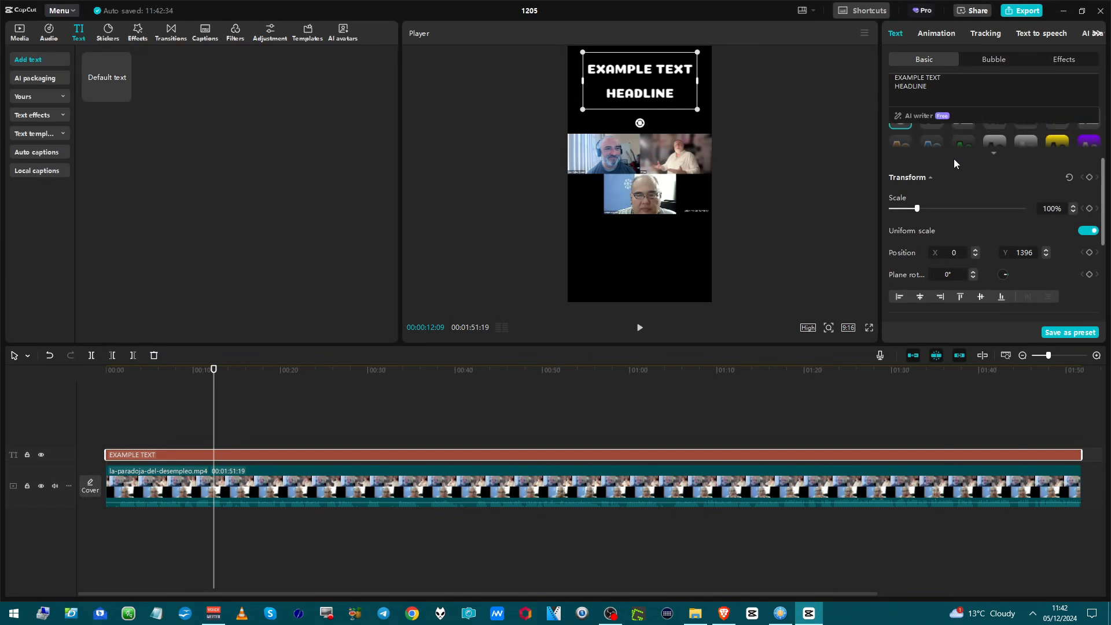
pyautogui.scroll(2, 955, 163)
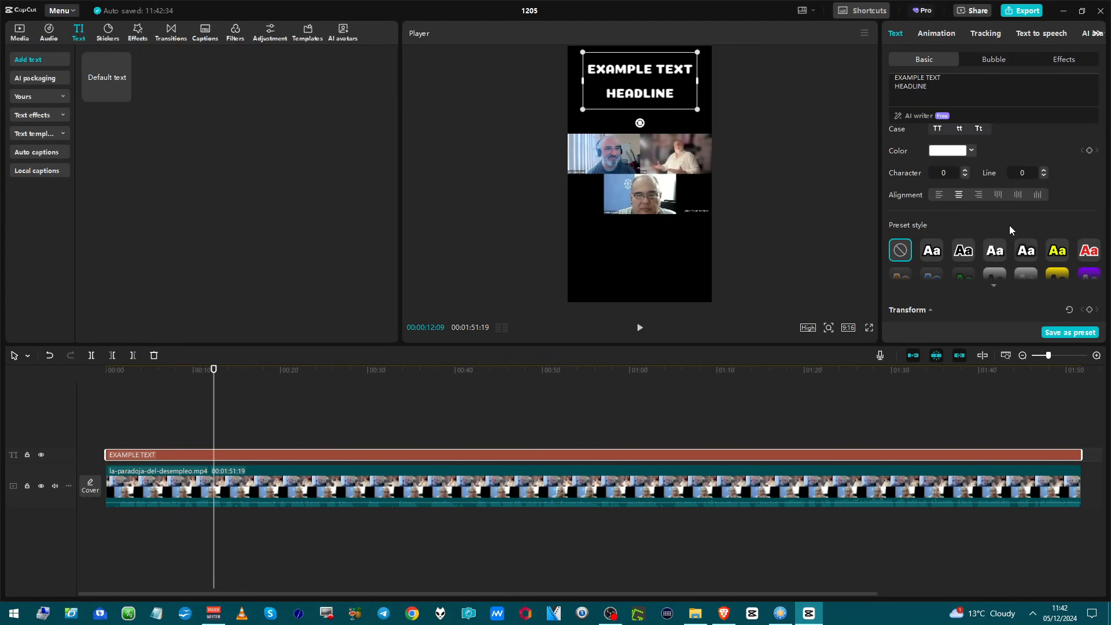
pyautogui.click(1053, 59)
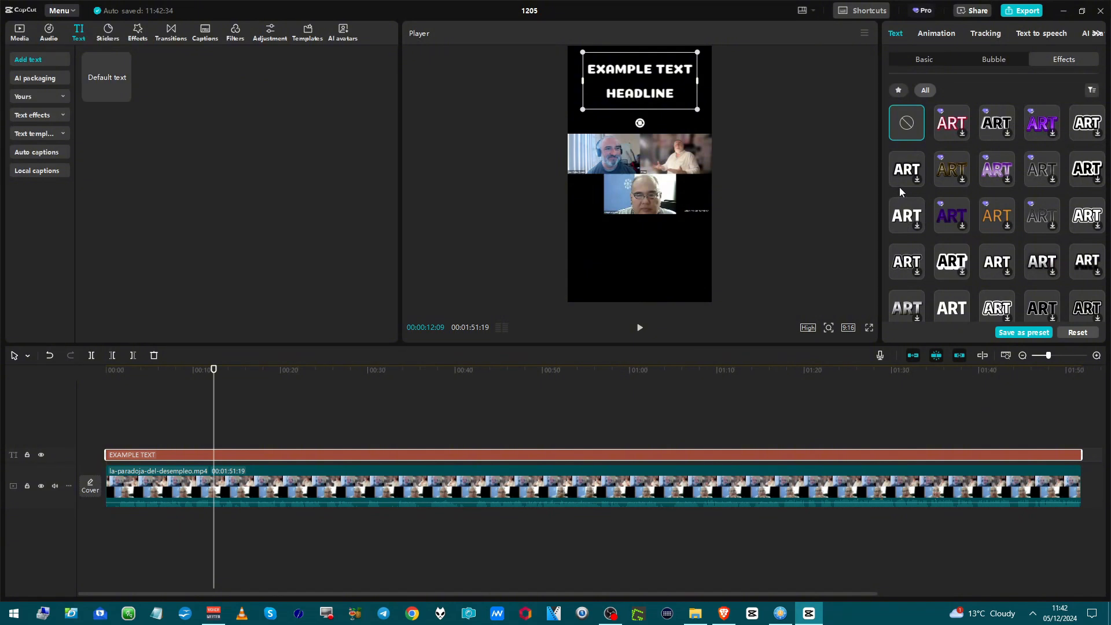
pyautogui.scroll(-2, 915, 189)
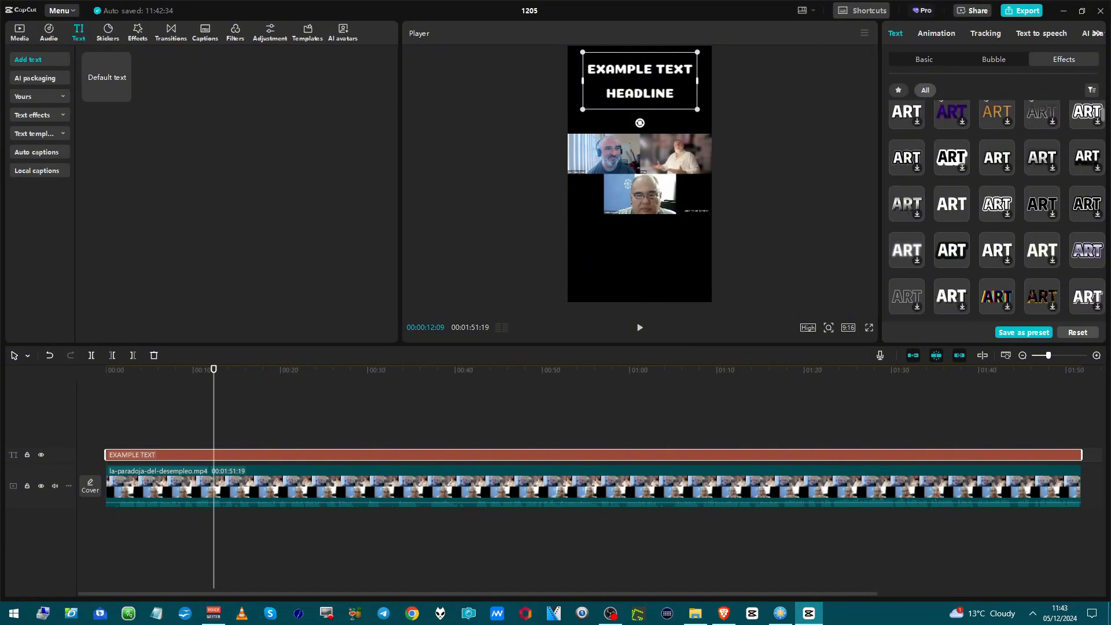
pyautogui.click(998, 61)
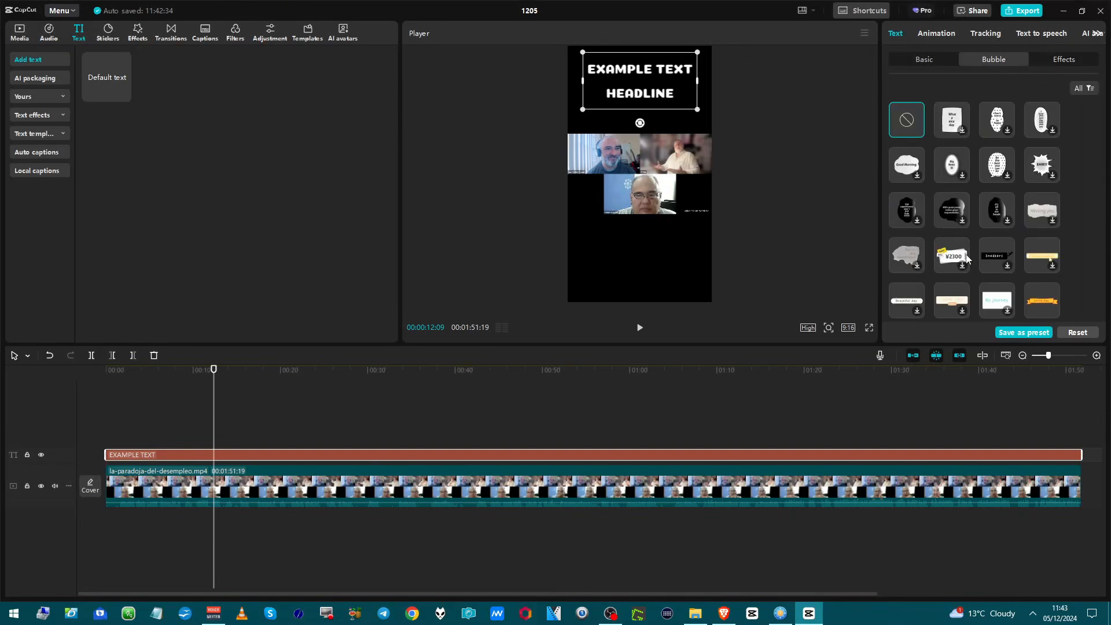
pyautogui.click(931, 61)
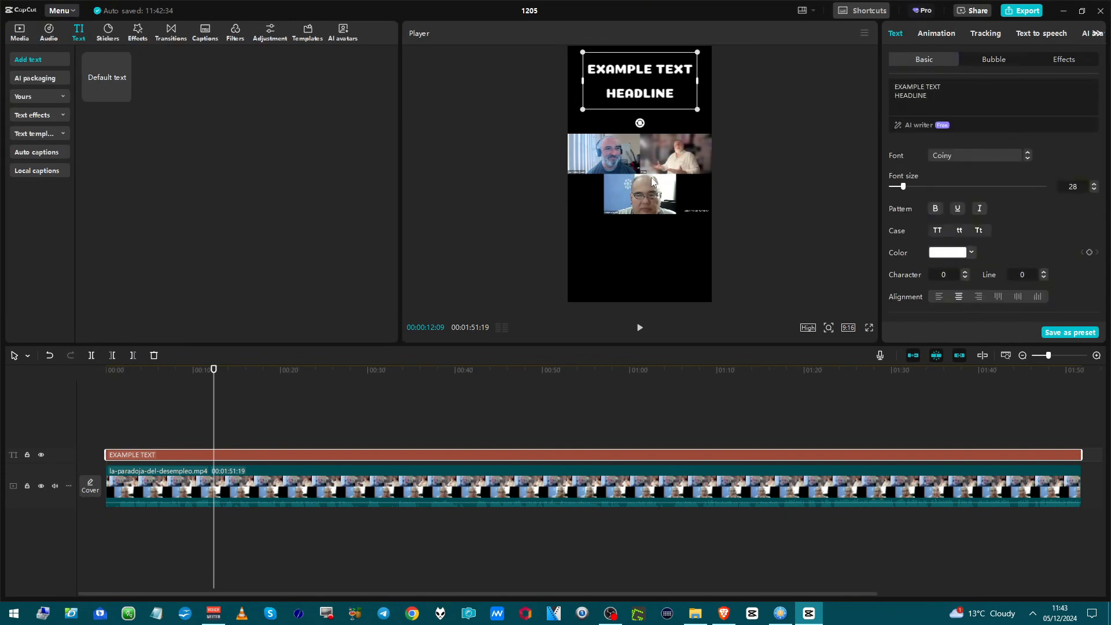
# - Select the main video clip and set the spoken language for auto captions to Spanish (Latam)
pyautogui.click(643, 261)
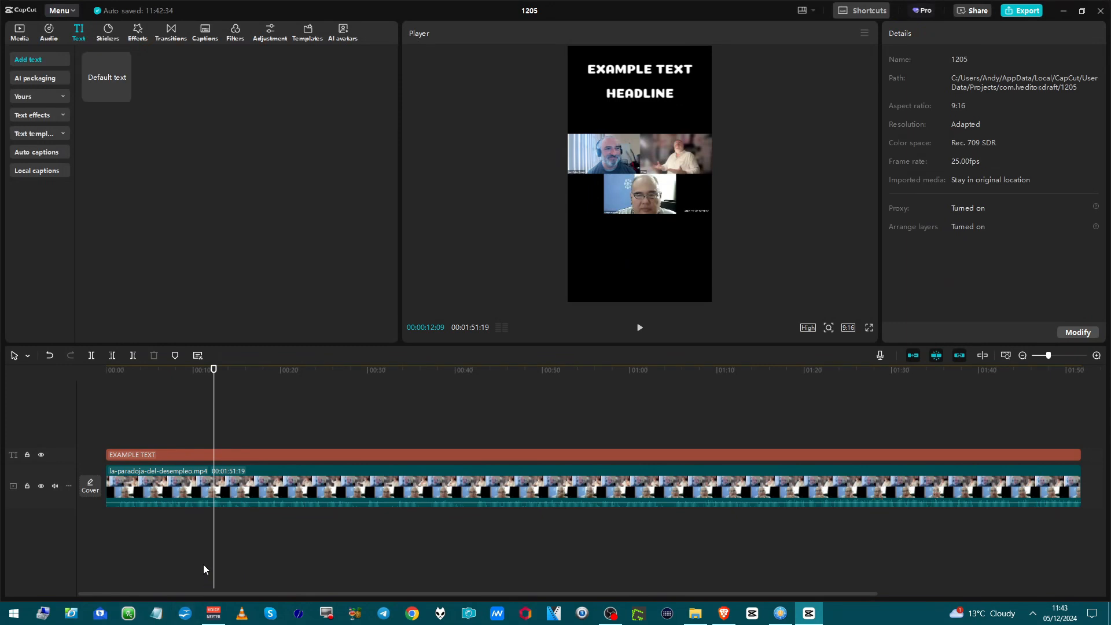
pyautogui.click(115, 488)
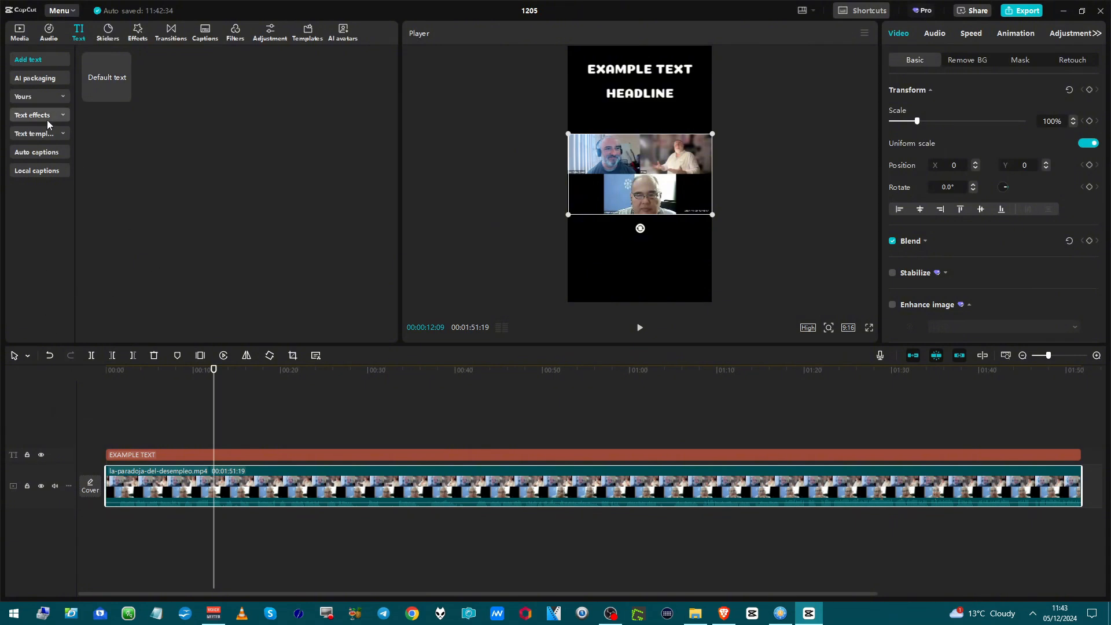
pyautogui.click(34, 153)
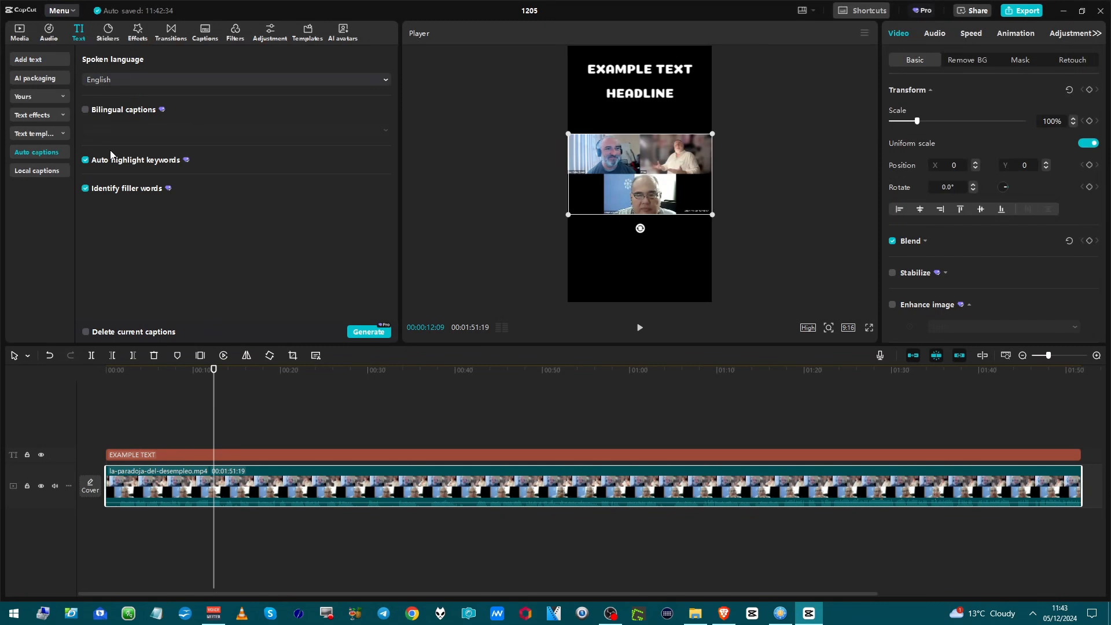
pyautogui.click(134, 81)
pyautogui.scroll(-5, 125, 130)
pyautogui.click(127, 131)
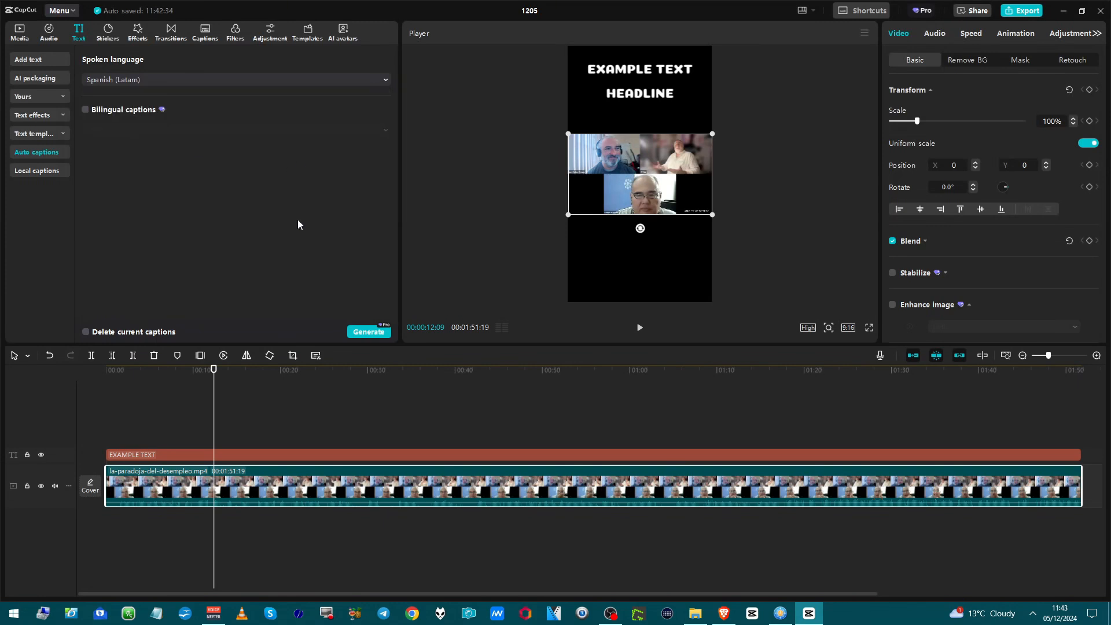
pyautogui.click(317, 85)
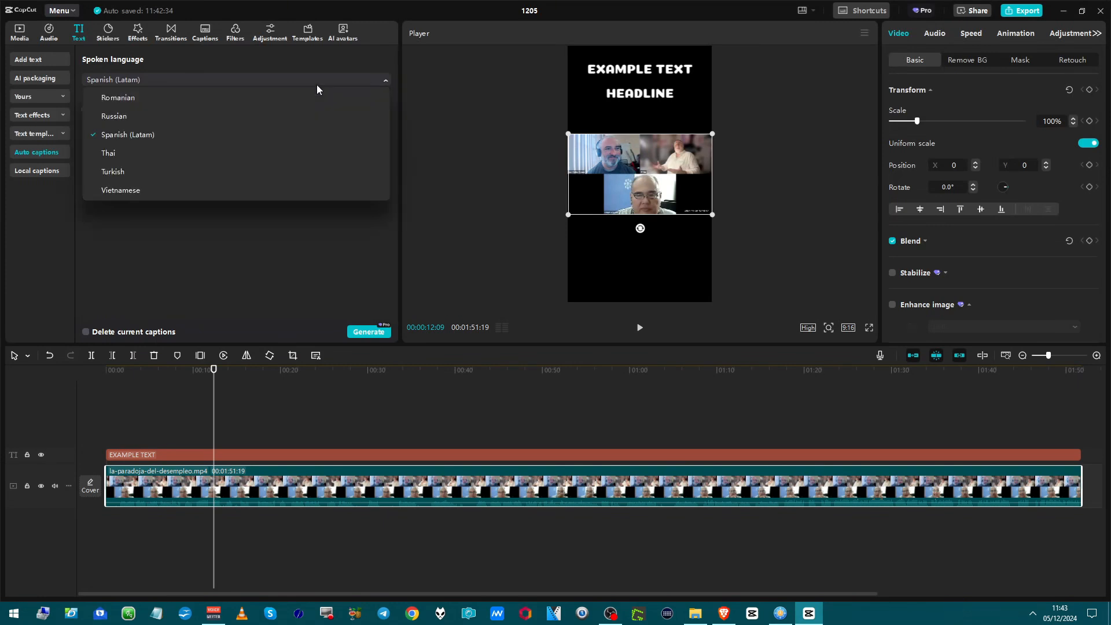
pyautogui.click(280, 137)
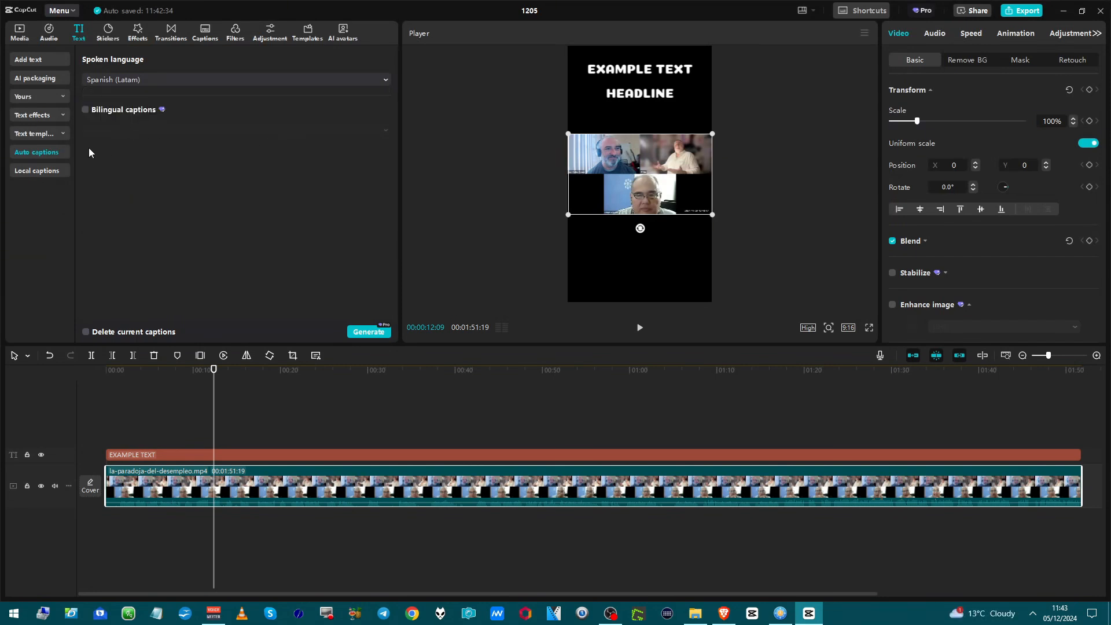
# - Enable bilingual captions, keep the second language at None, and generate the auto captions
pyautogui.click(86, 111)
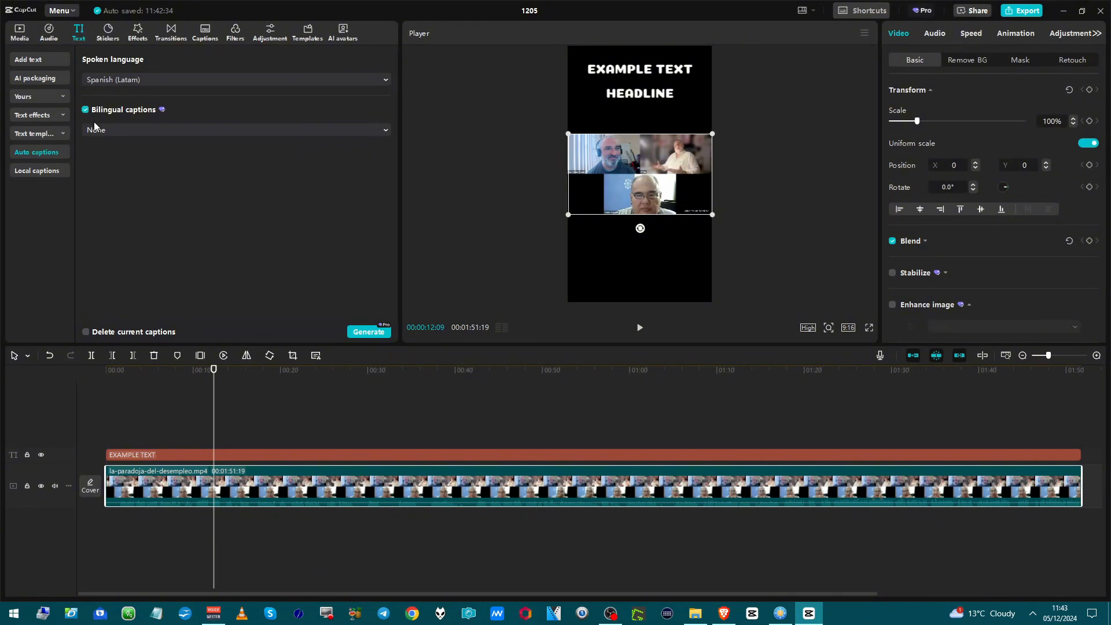
pyautogui.click(115, 131)
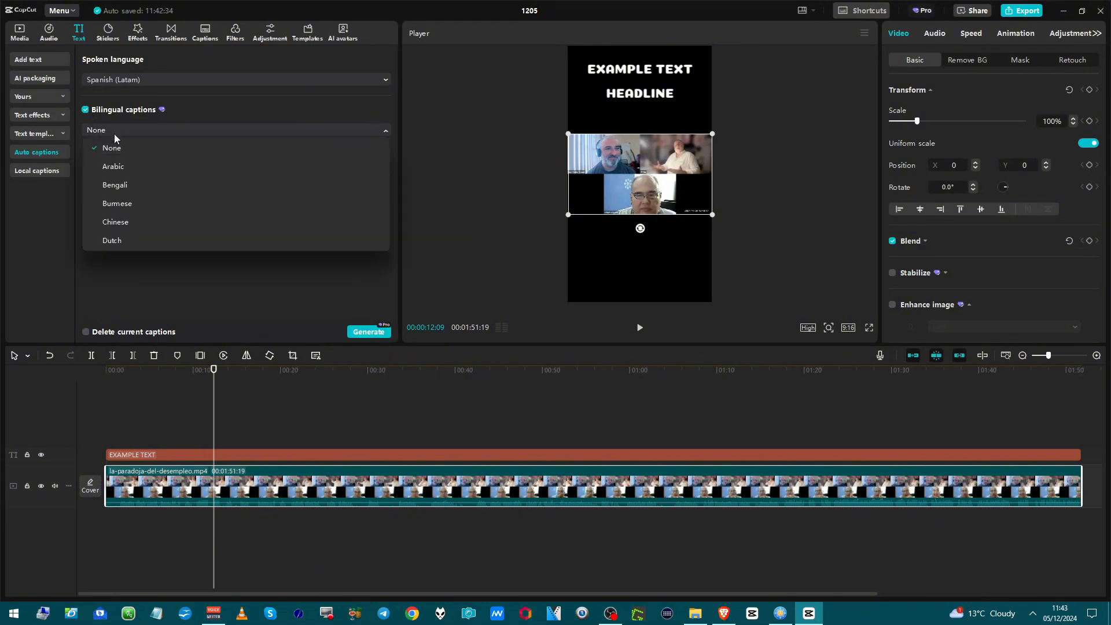
pyautogui.scroll(-5, 113, 207)
pyautogui.scroll(3, 114, 207)
pyautogui.scroll(-1, 120, 209)
pyautogui.scroll(-4, 123, 207)
pyautogui.scroll(2, 125, 202)
pyautogui.scroll(6, 127, 197)
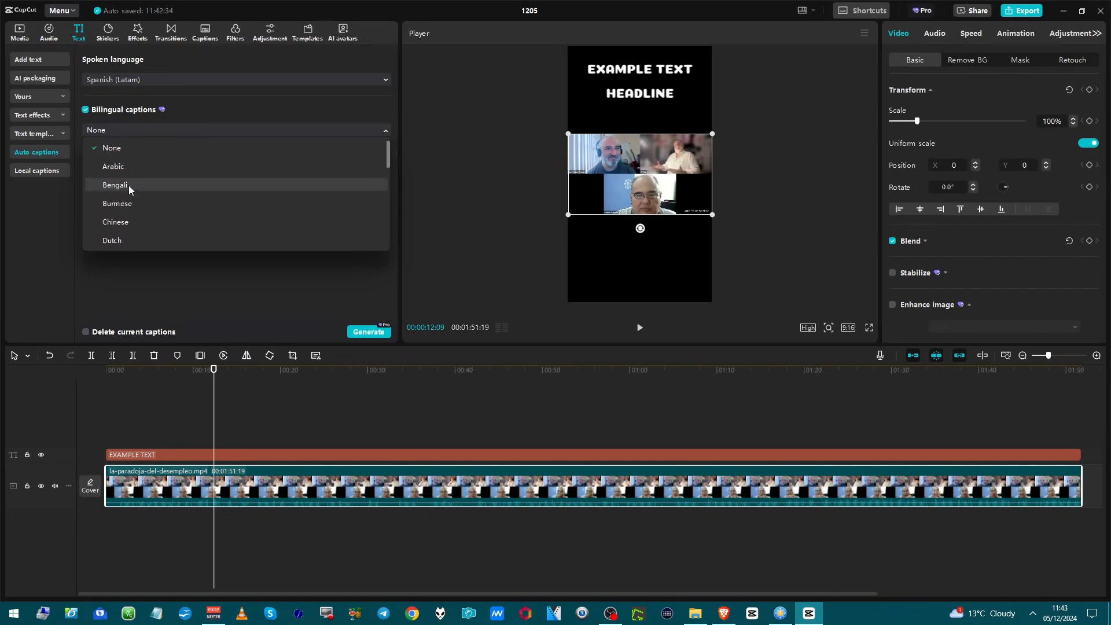
pyautogui.click(155, 148)
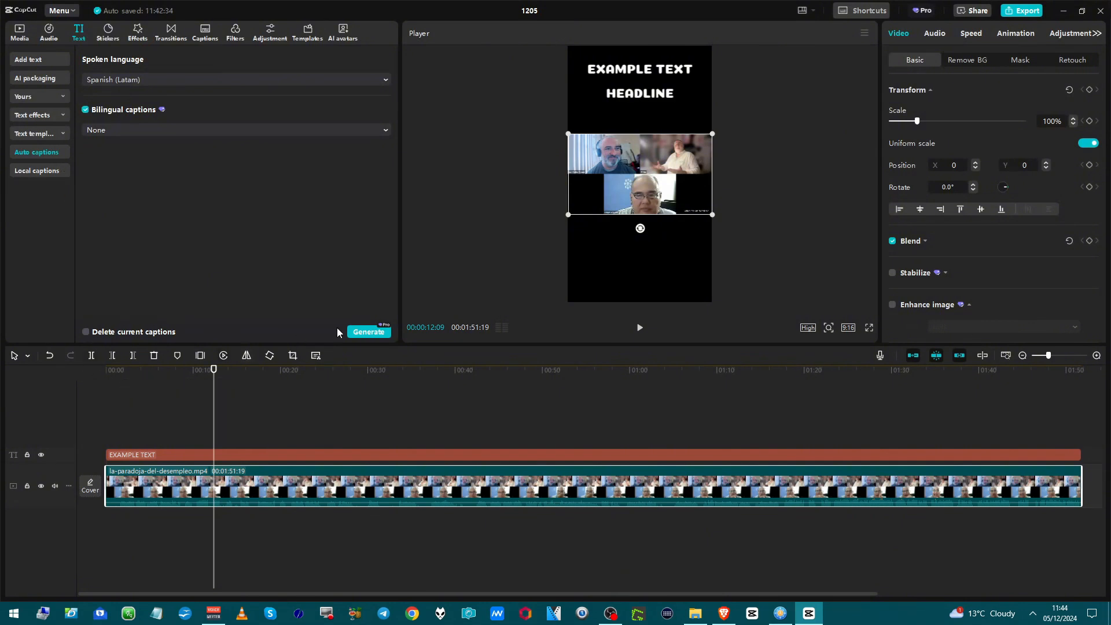
pyautogui.click(351, 333)
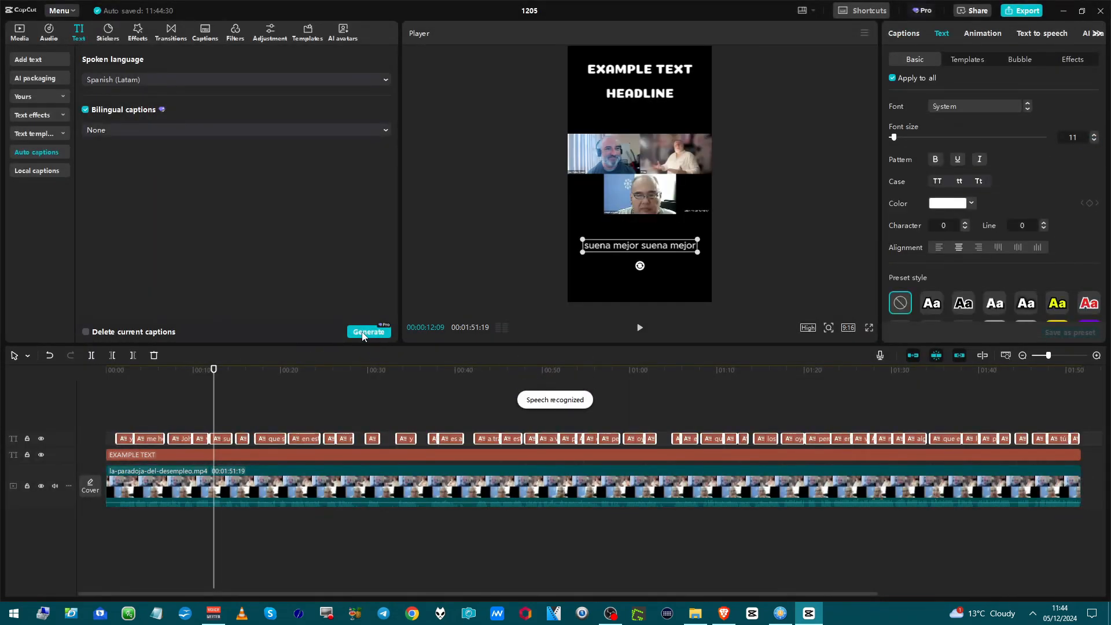
# - Play the opening seconds of the short to check the generated captions against the speech
pyautogui.click(115, 415)
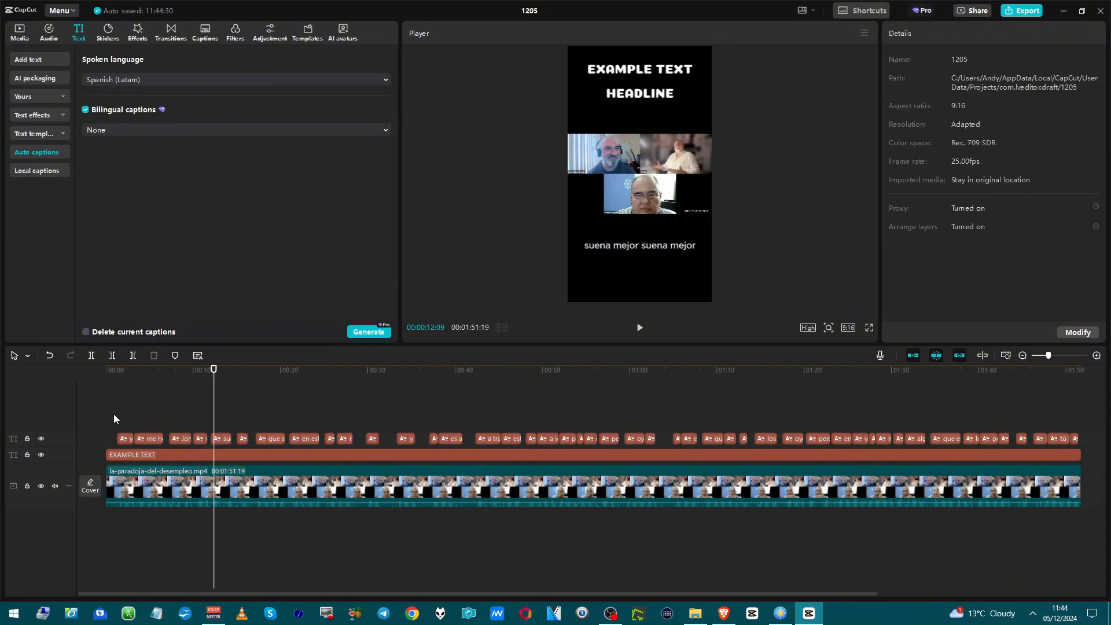
pyautogui.click(122, 398)
pyautogui.press('space')
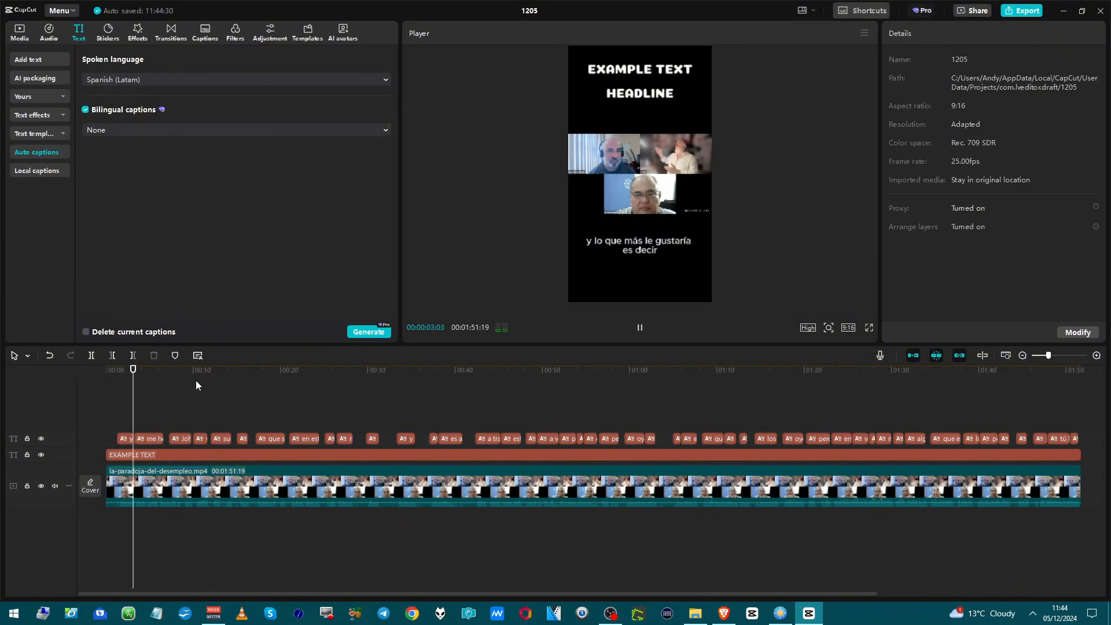
pyautogui.press('space')
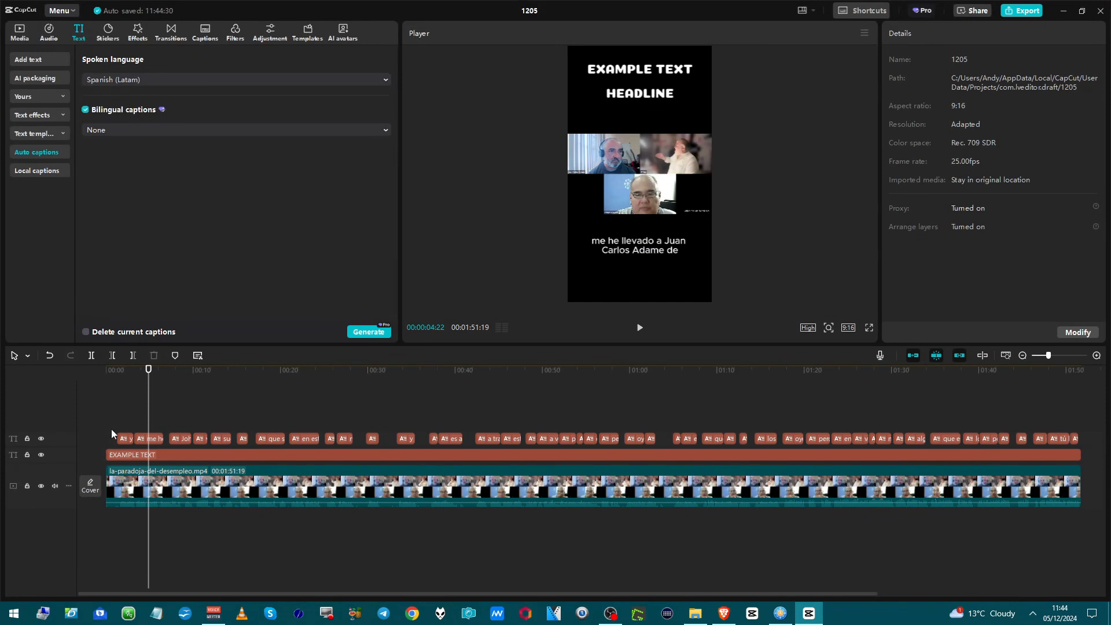
# - Select all caption clips and apply the red-and-white glowing "Mult…ow 2" caption animation to them
pyautogui.moveTo(124, 434); pyautogui.dragTo(980, 442)
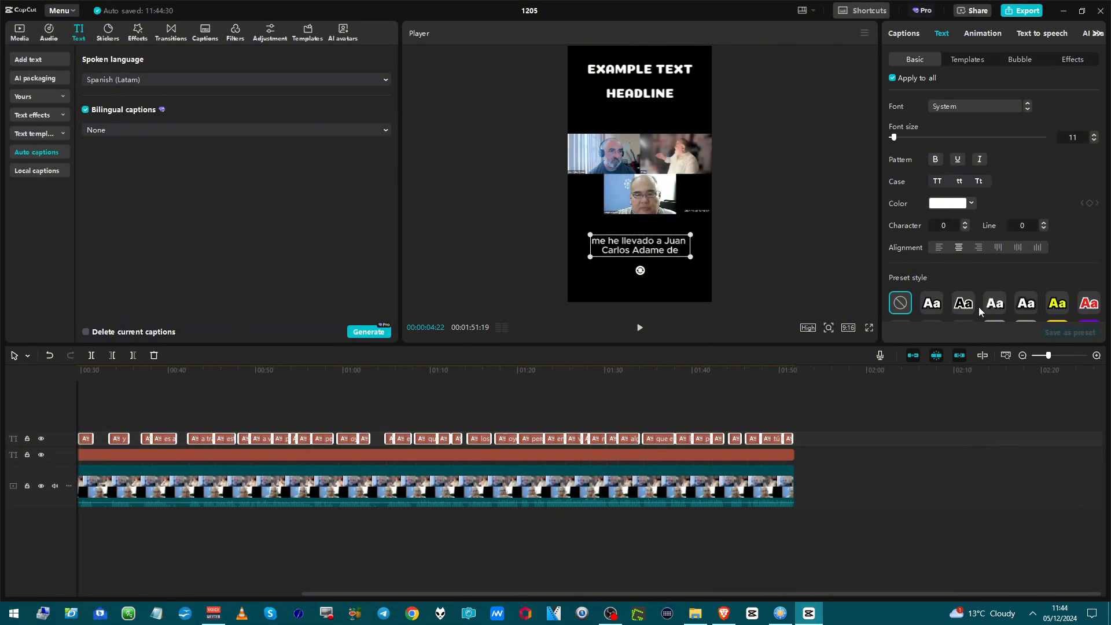
pyautogui.click(986, 33)
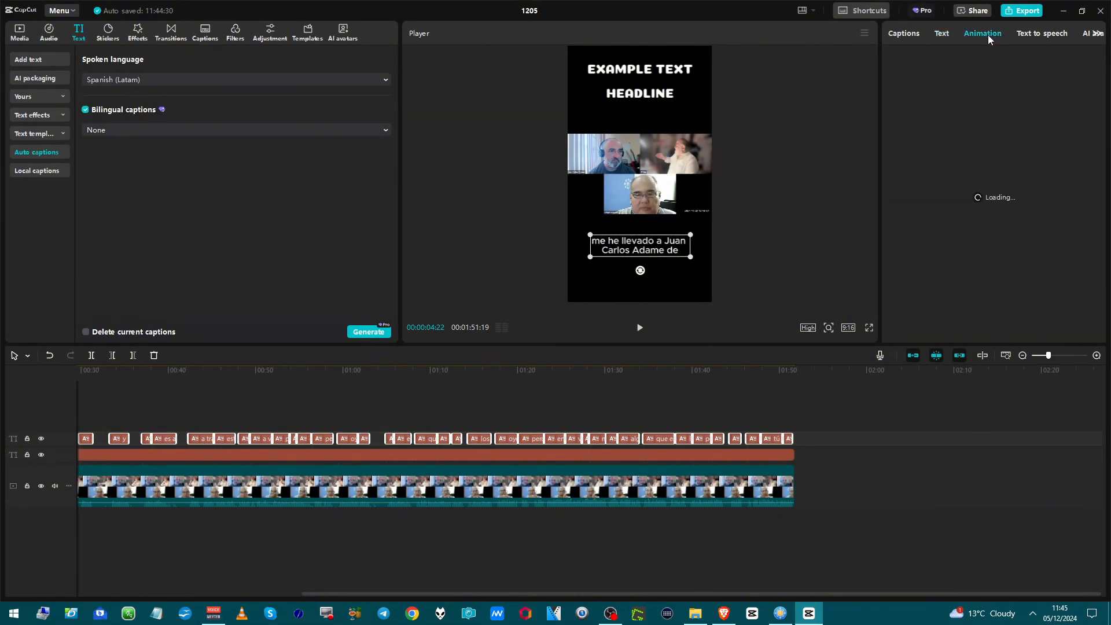
pyautogui.click(1064, 65)
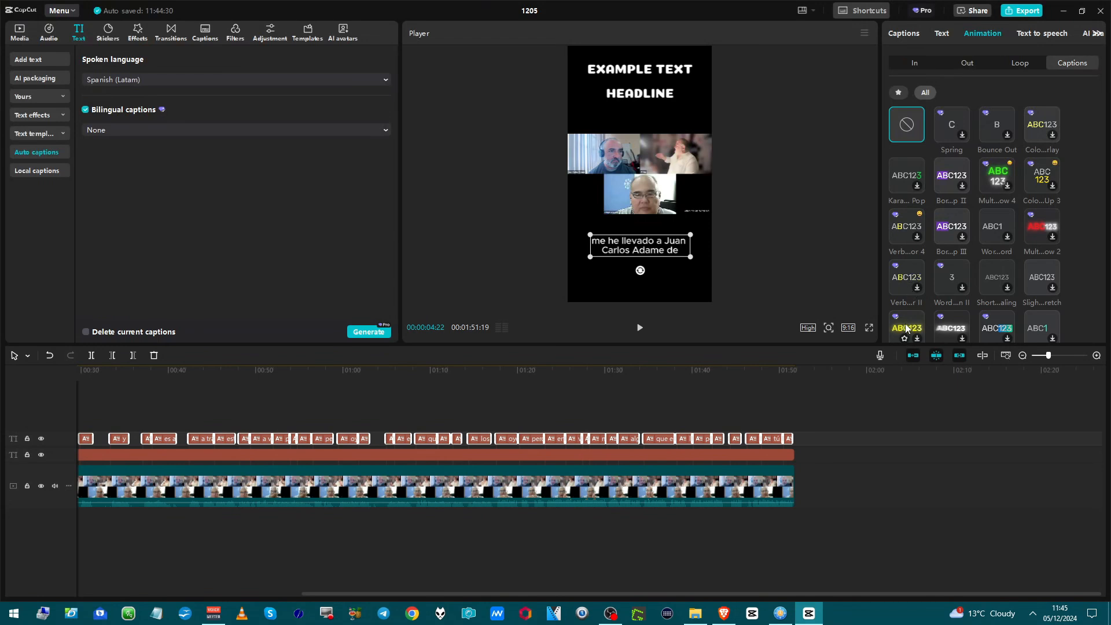
pyautogui.scroll(-3, 906, 328)
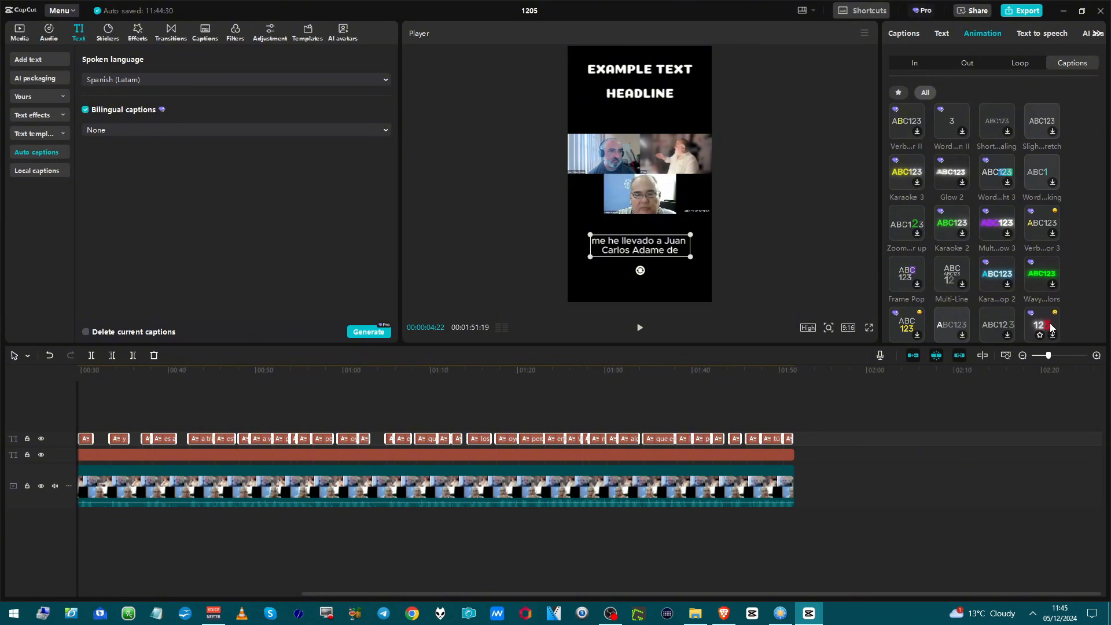
pyautogui.scroll(-2, 1052, 328)
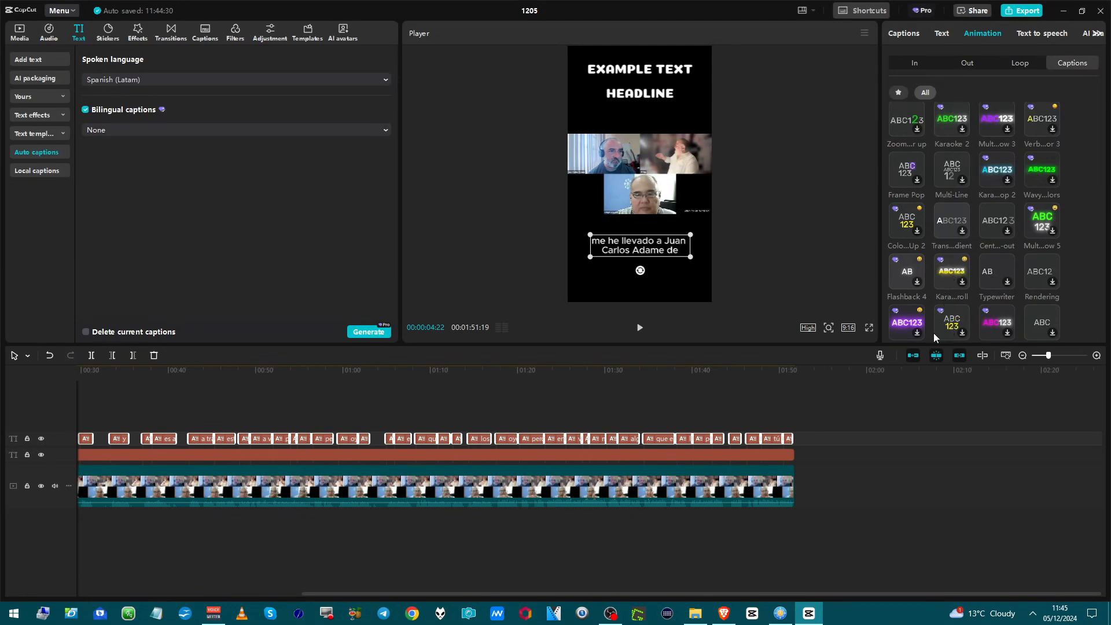
pyautogui.scroll(-1, 936, 337)
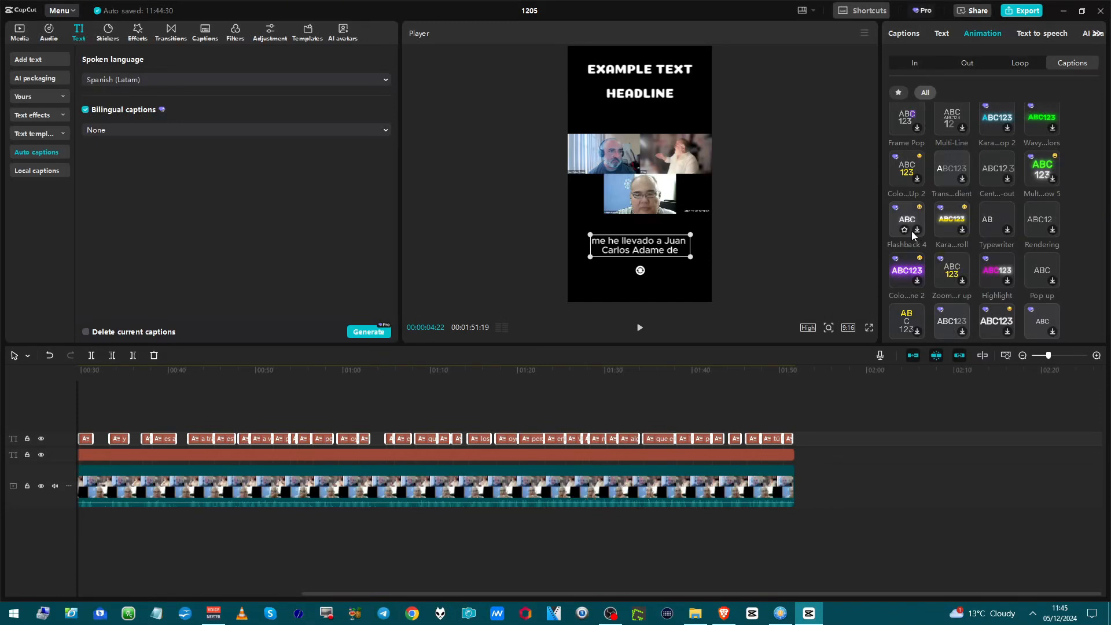
pyautogui.scroll(-5, 947, 231)
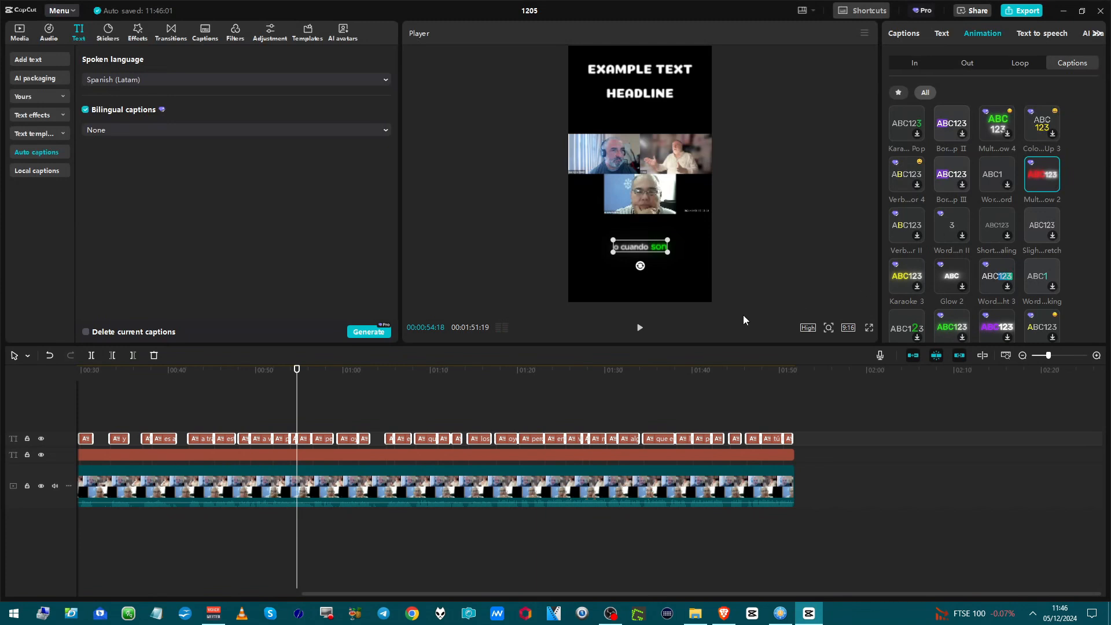
# - Play the short from its beginning to preview the glowing caption animation
pyautogui.moveTo(296, 401); pyautogui.dragTo(277, 402)
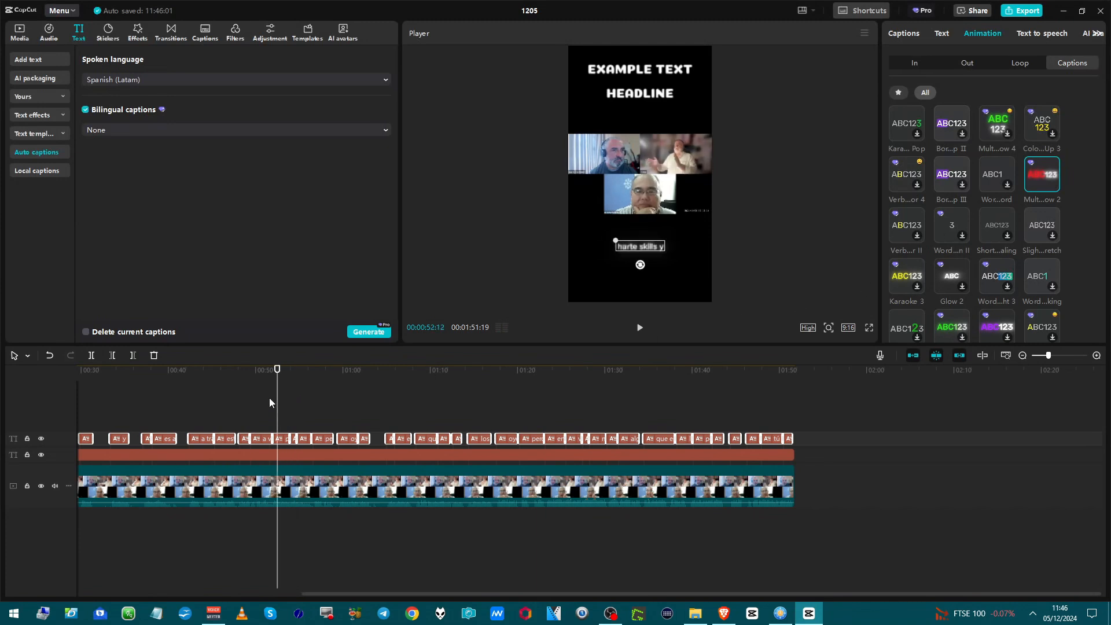
pyautogui.press('Home')
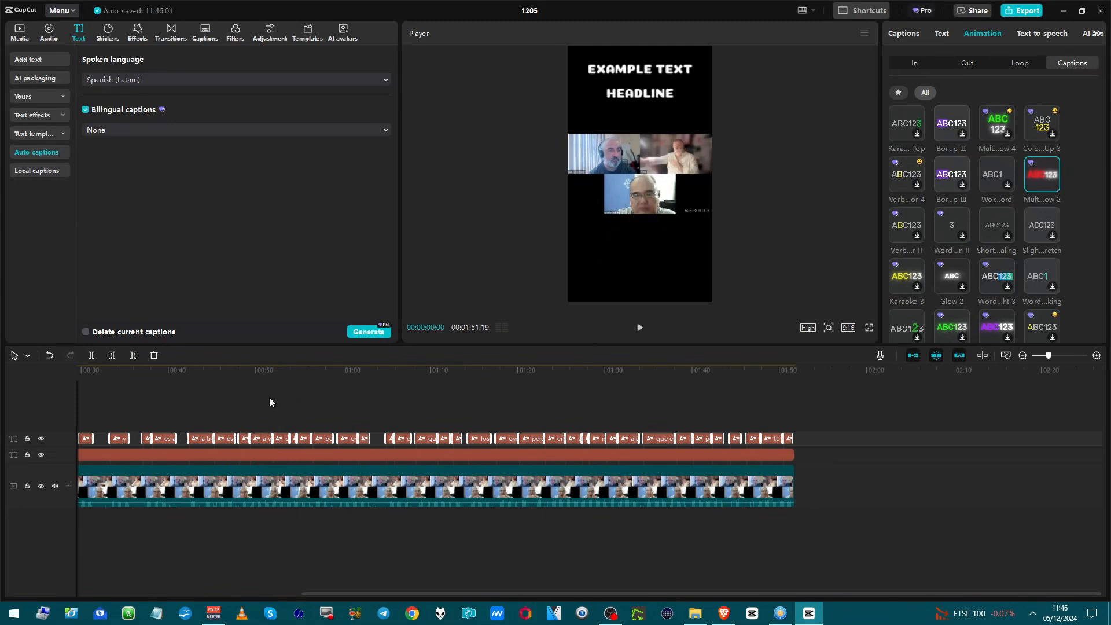
pyautogui.hotkey('ctrl', '-')
pyautogui.press('space')
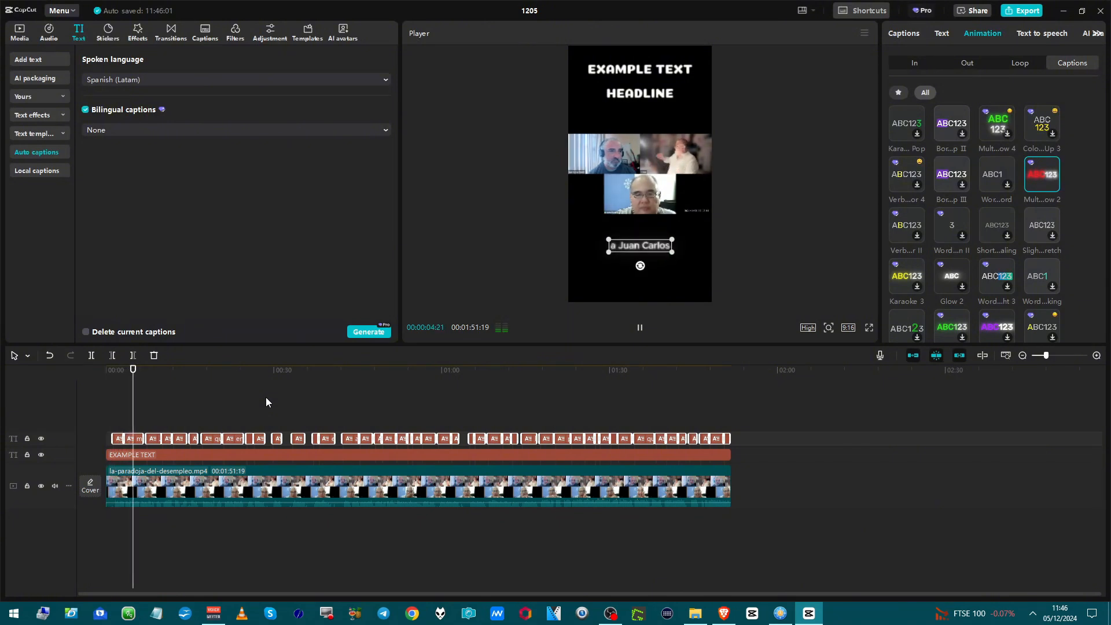
pyautogui.press('space')
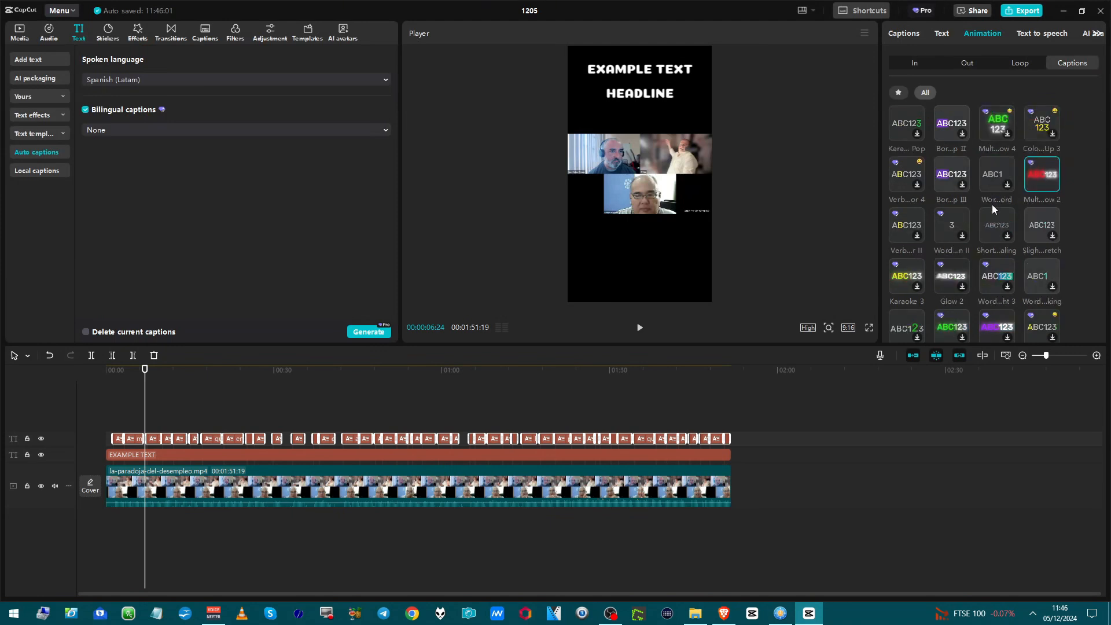
# - Try the plain white "Wor…ord" caption animation on all captions and preview it
pyautogui.click(995, 174)
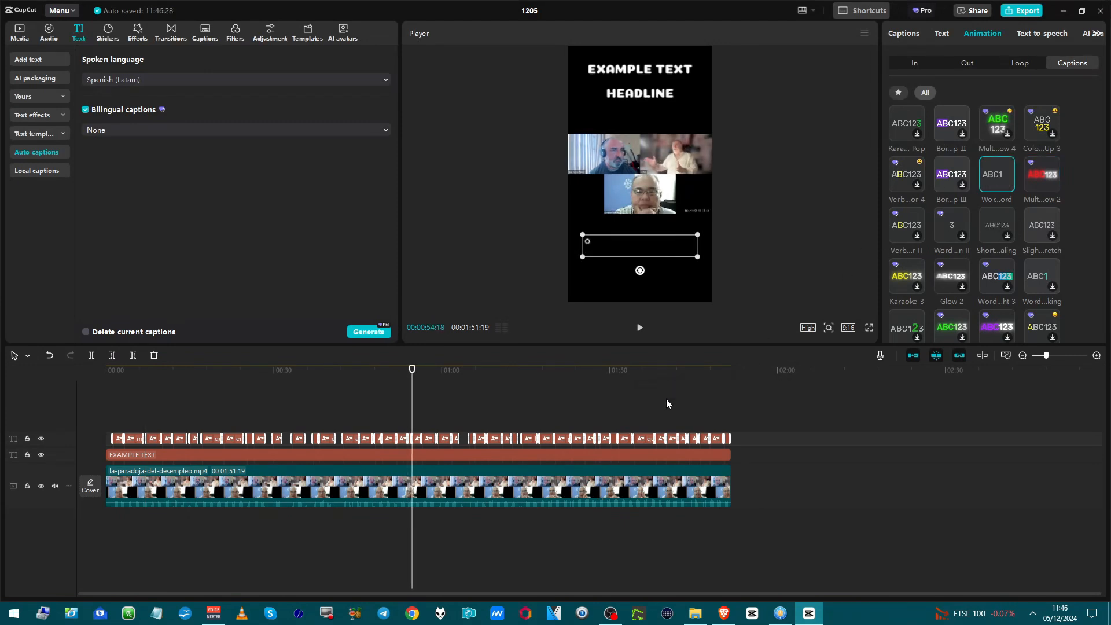
pyautogui.press('space')
pyautogui.press('space')
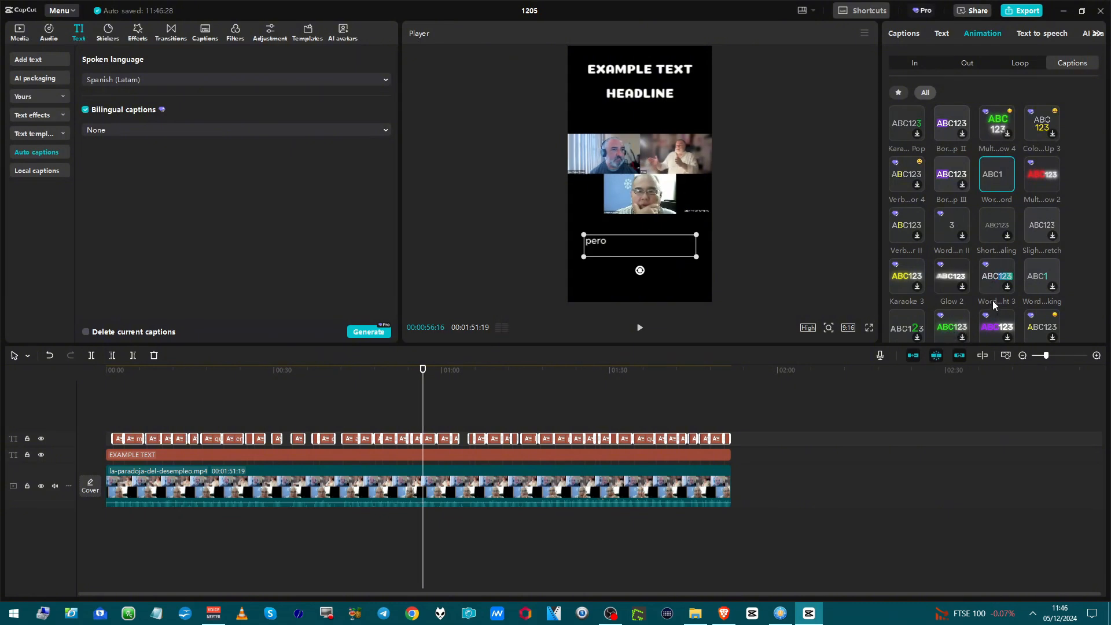
# - Apply the "Word…ht 3" caption animation with the blue-green word highlight to all captions and preview it
pyautogui.click(994, 278)
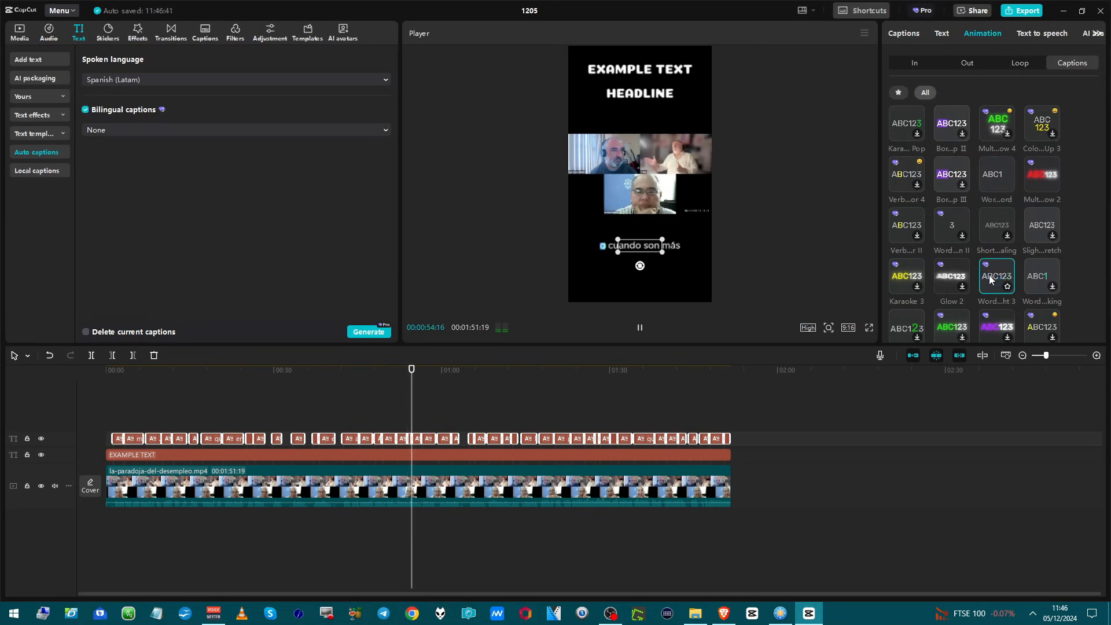
pyautogui.press('space')
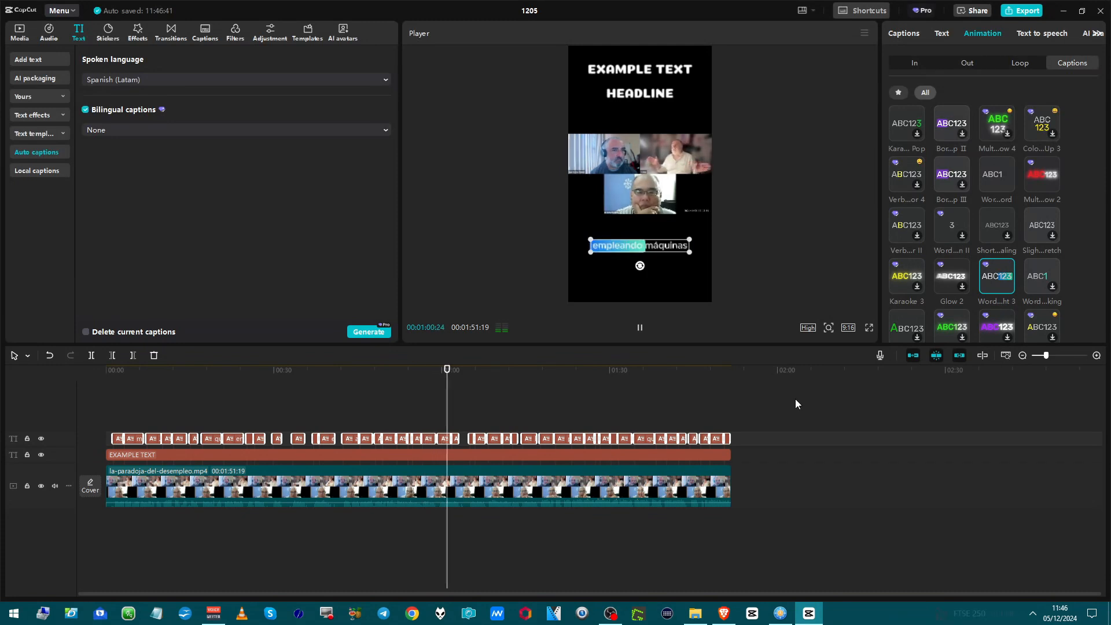
pyautogui.press('space')
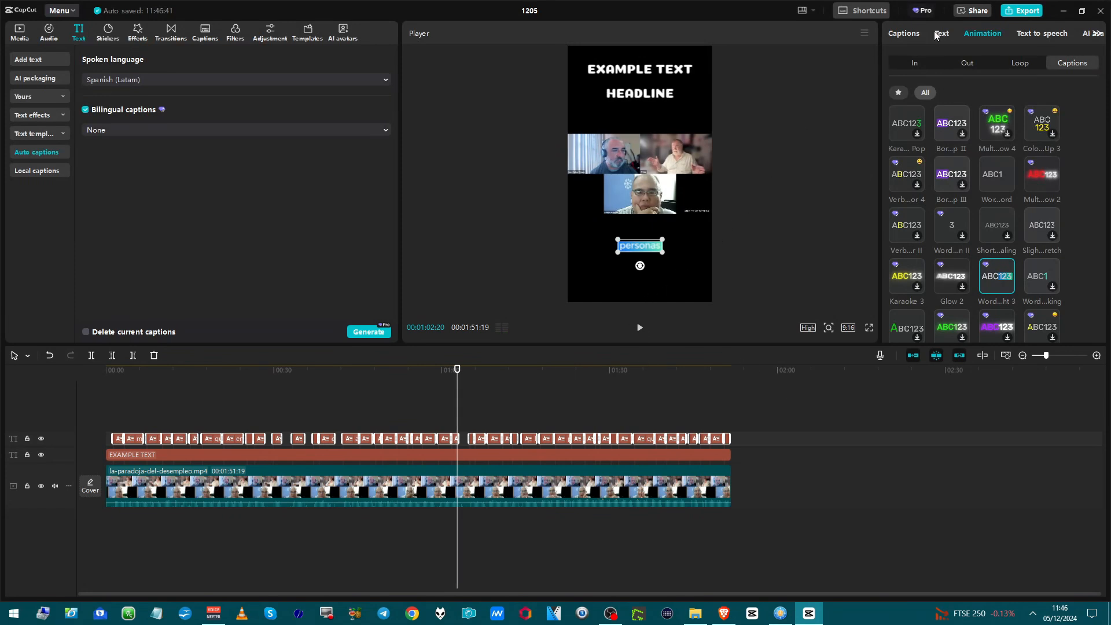
# - Set the font size of all captions to 16, then deselect them and return the playhead to the start
pyautogui.click(917, 33)
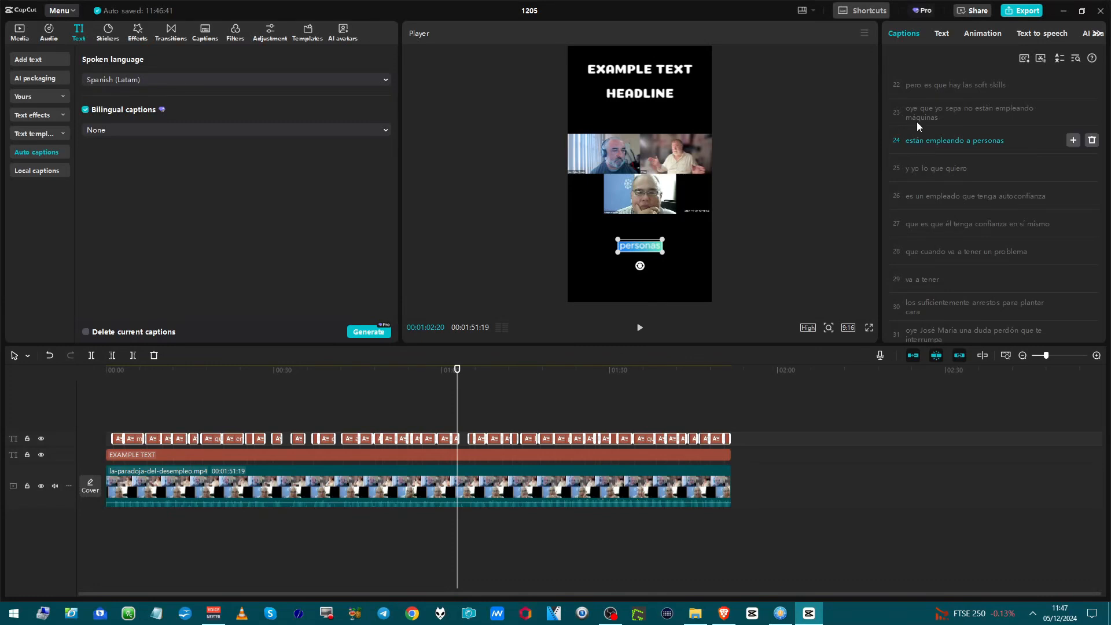
pyautogui.click(942, 36)
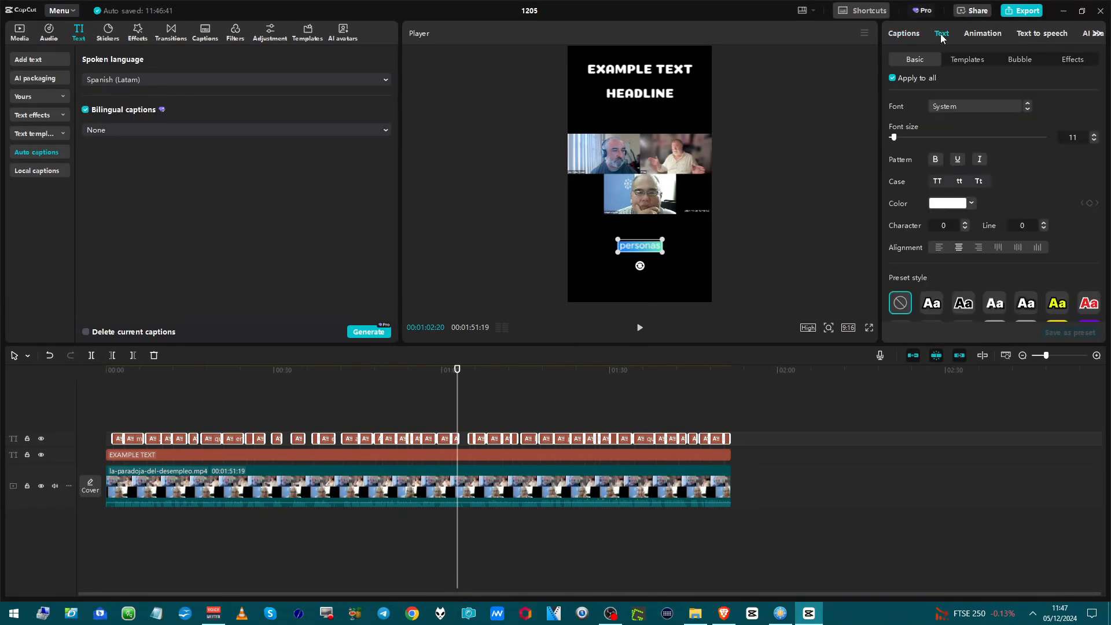
pyautogui.scroll(-1, 909, 142)
pyautogui.scroll(1, 901, 147)
pyautogui.click(1094, 135)
pyautogui.click(1095, 136)
pyautogui.click(1095, 136)
pyautogui.click(1095, 136)
pyautogui.scroll(-10, 1024, 224)
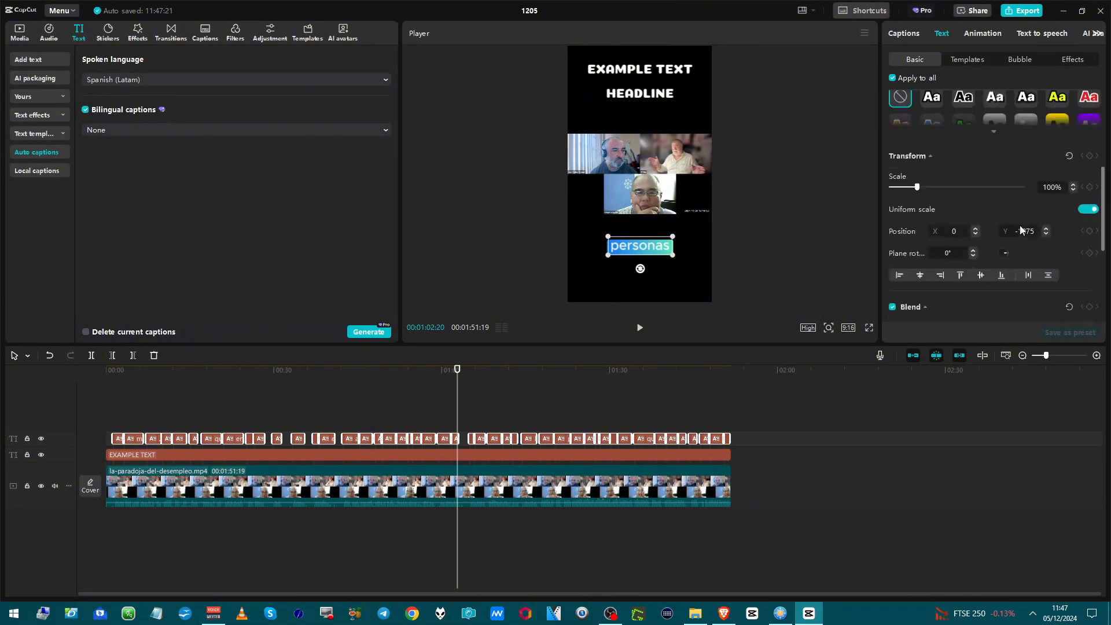
pyautogui.scroll(10, 1015, 222)
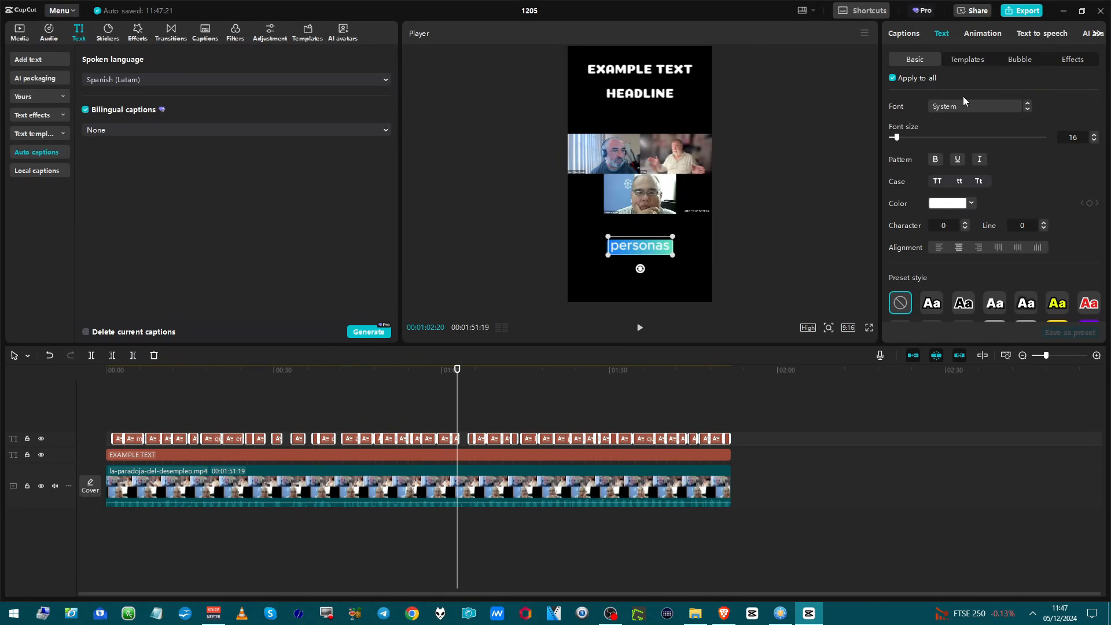
pyautogui.click(106, 418)
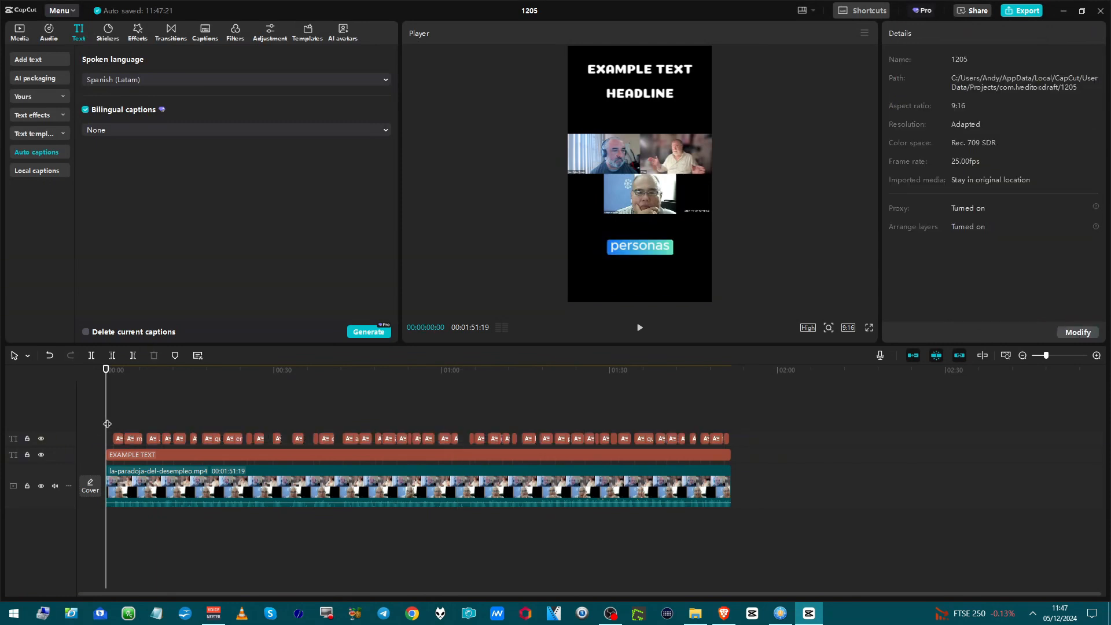
# - Play through the short to find where the bottom speaker's remark begins, and split the video at 00:01:17:13
pyautogui.press('space')
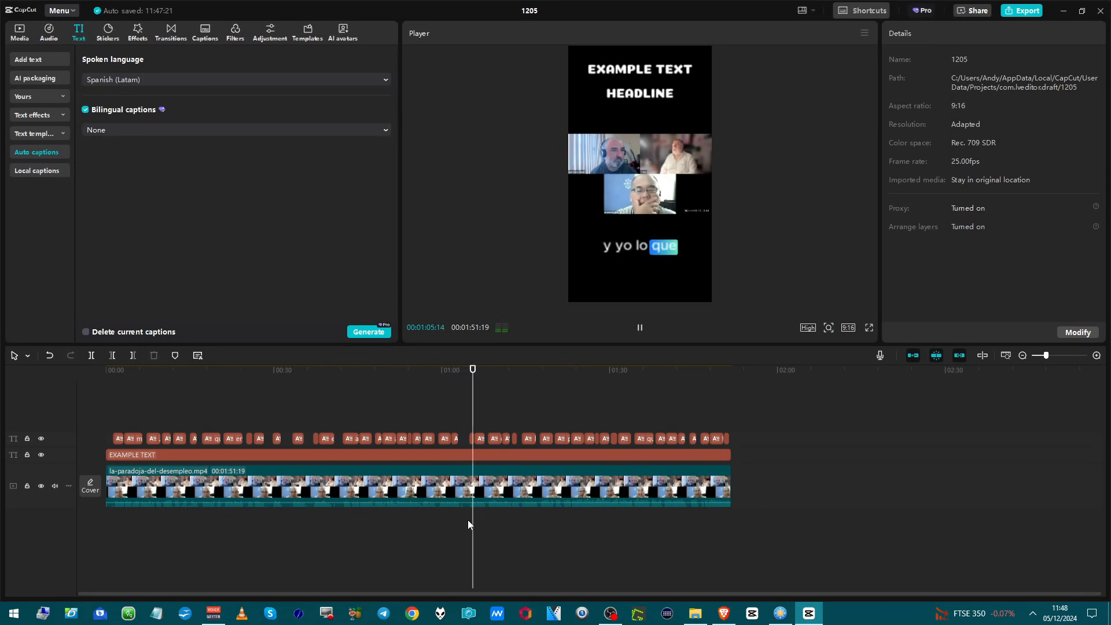
pyautogui.click(522, 524)
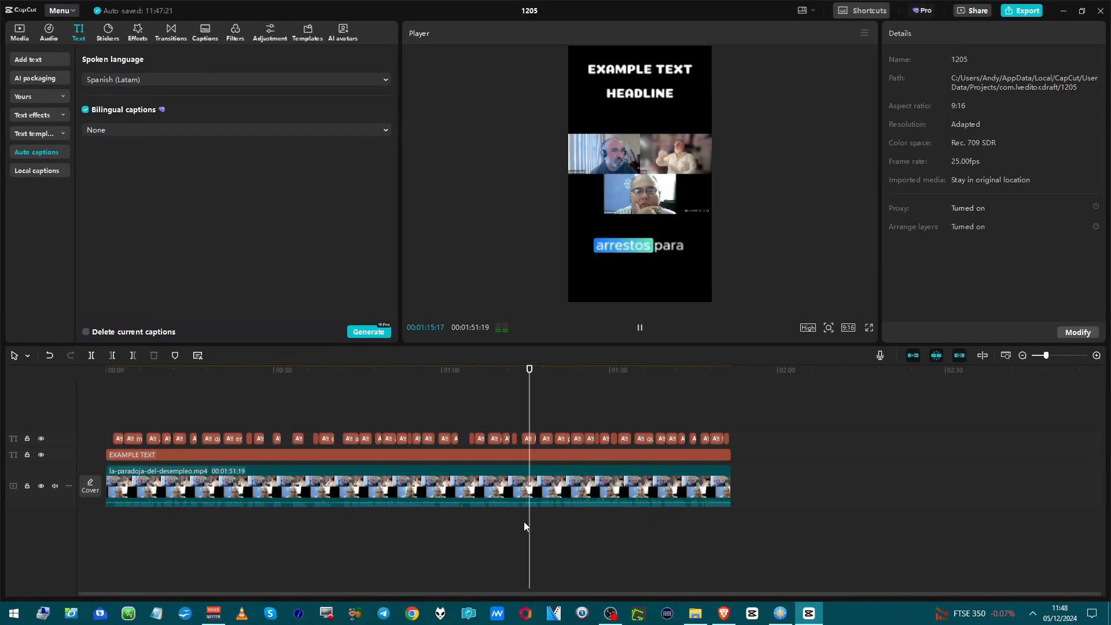
pyautogui.click(572, 529)
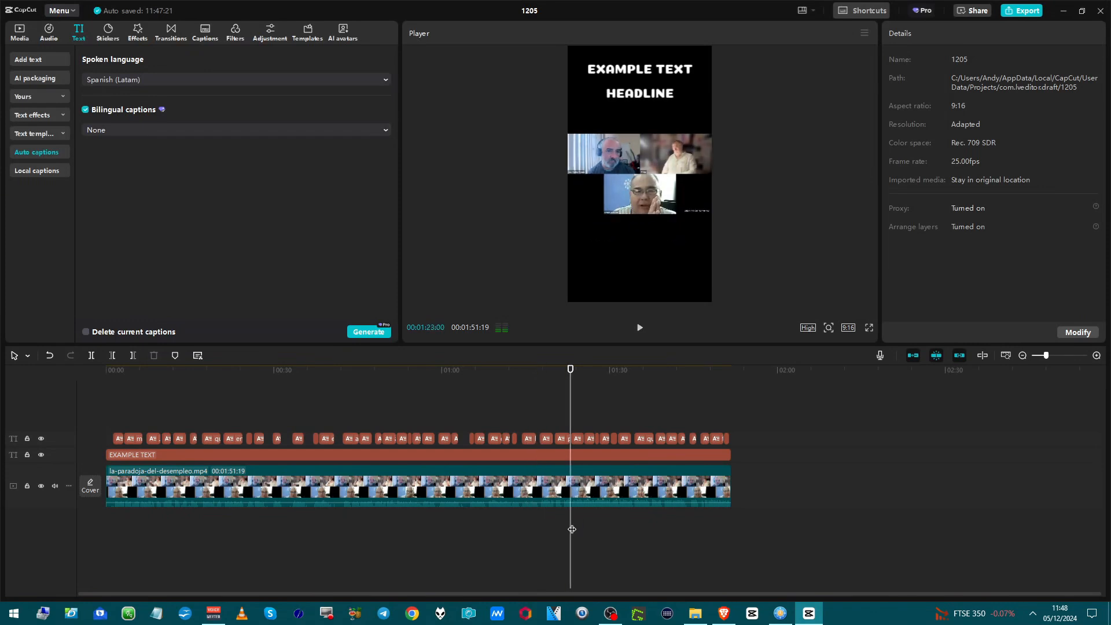
pyautogui.click(539, 521)
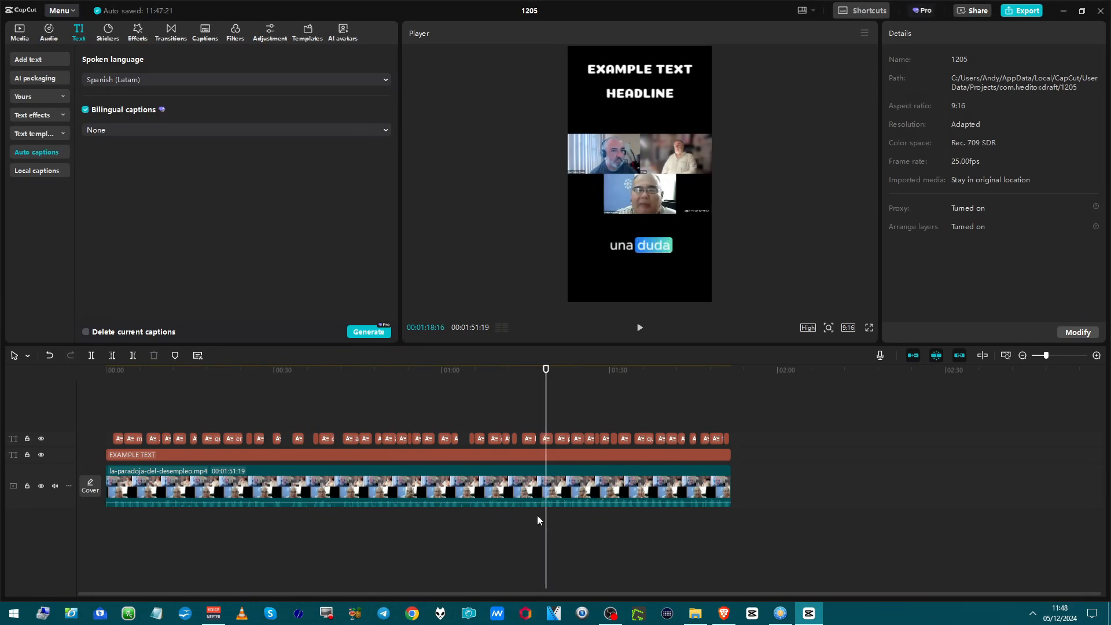
pyautogui.click(540, 520)
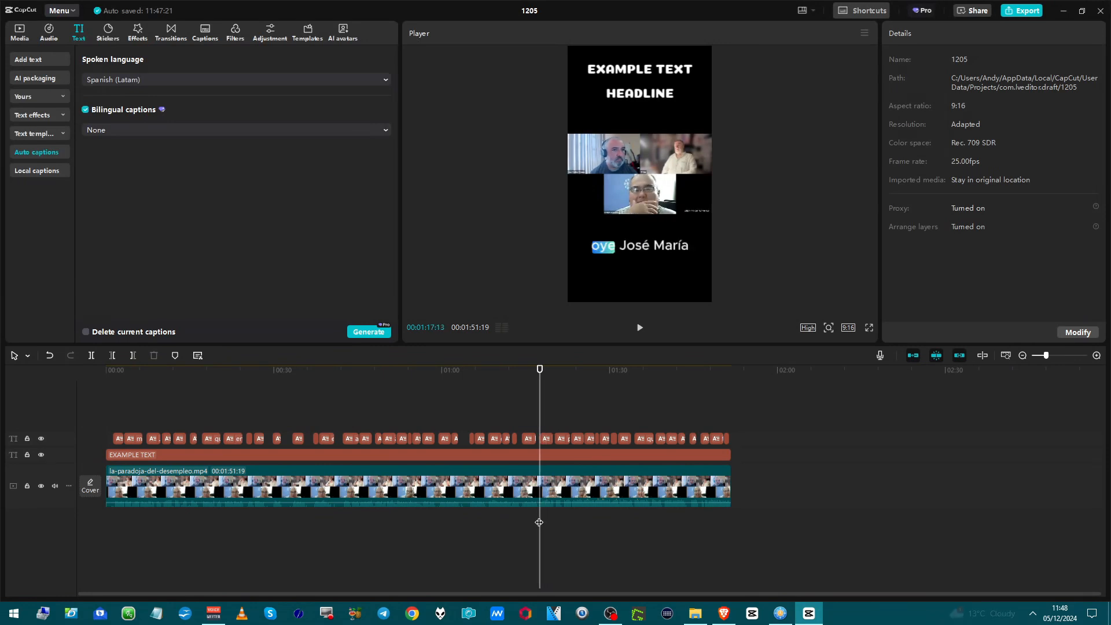
pyautogui.click(541, 499)
pyautogui.hotkey('ctrl', 'b')
# - Locate the end of the bottom speaker's remark and split the second video segment at about 00:01:27:21
pyautogui.press('space')
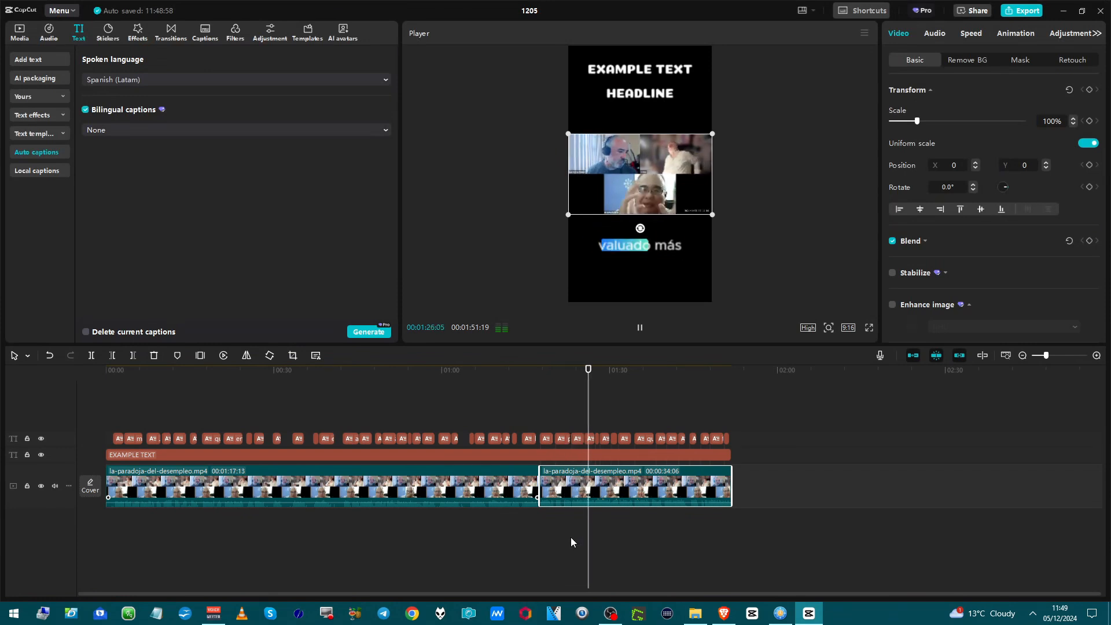
pyautogui.press('space')
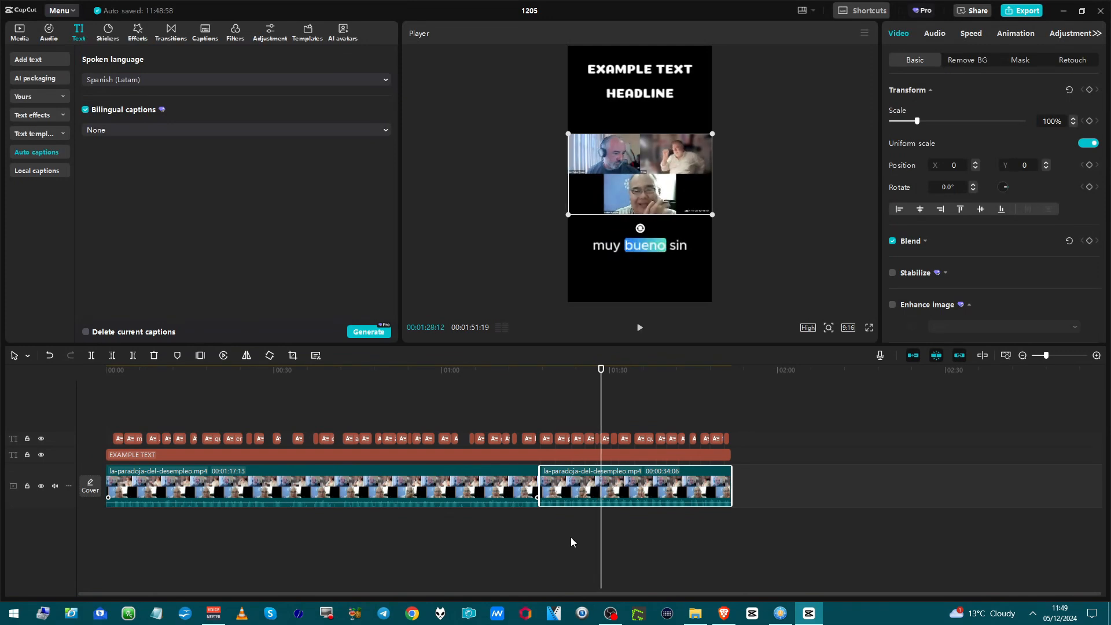
pyautogui.click(598, 524)
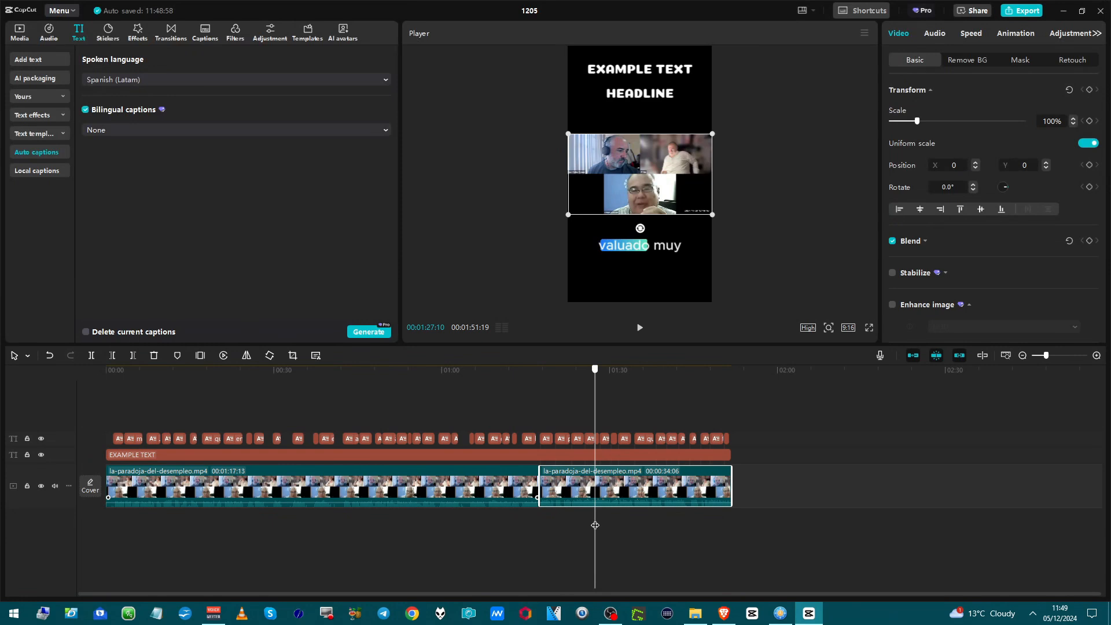
pyautogui.press('space')
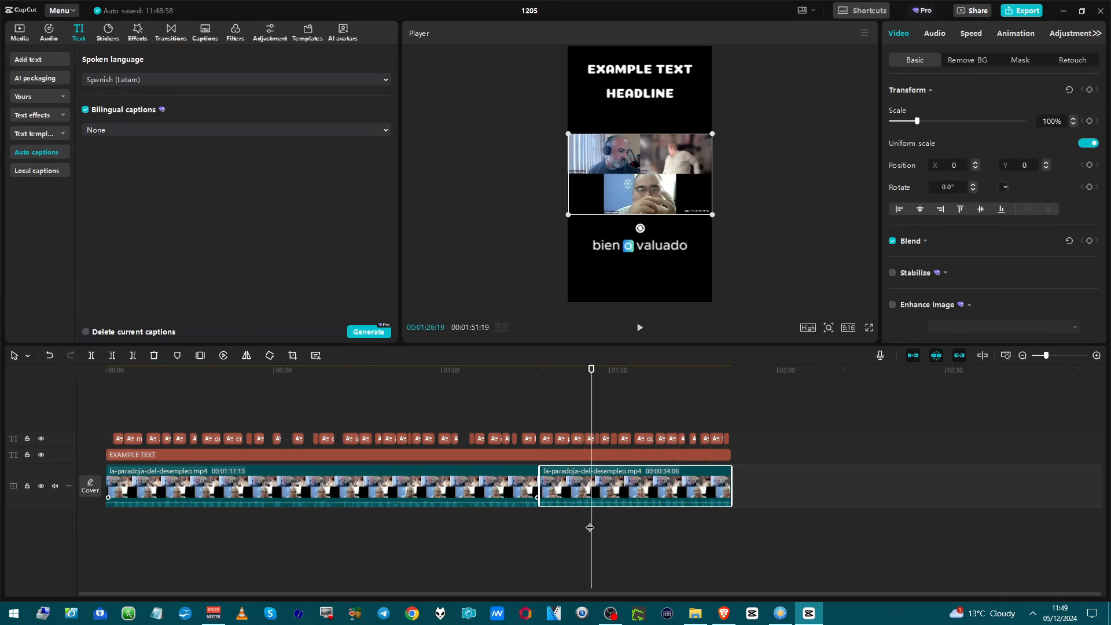
pyautogui.click(590, 526)
pyautogui.press('space')
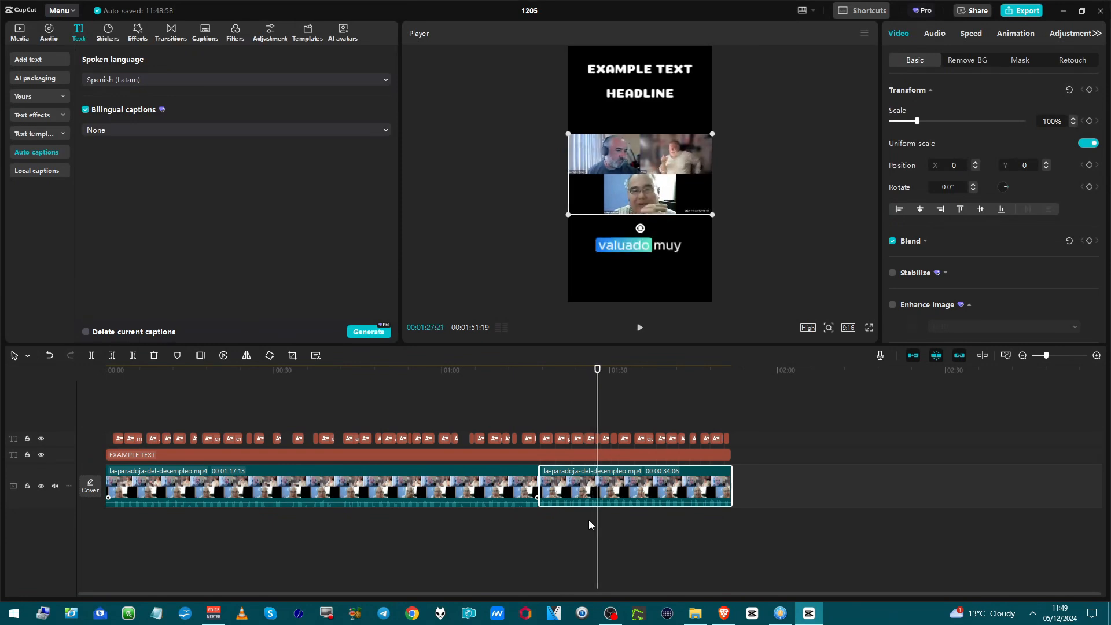
pyautogui.hotkey('ctrl', 'b')
pyautogui.press('space')
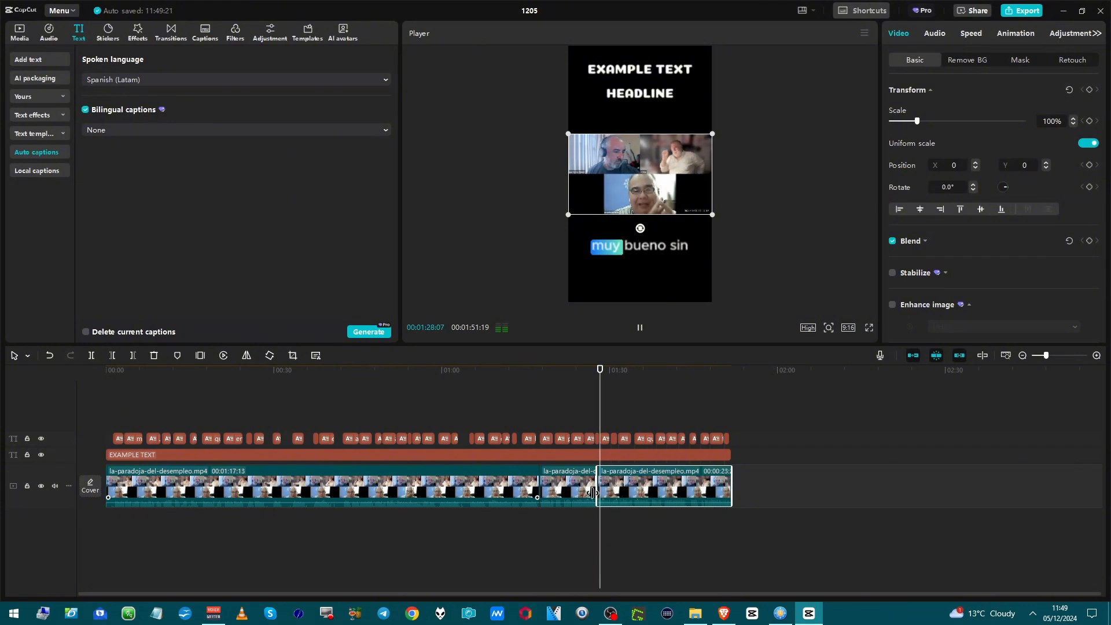
pyautogui.press('space')
# - Scale the middle video segment to 158% and raise it in the frame to Y position 373
pyautogui.click(552, 493)
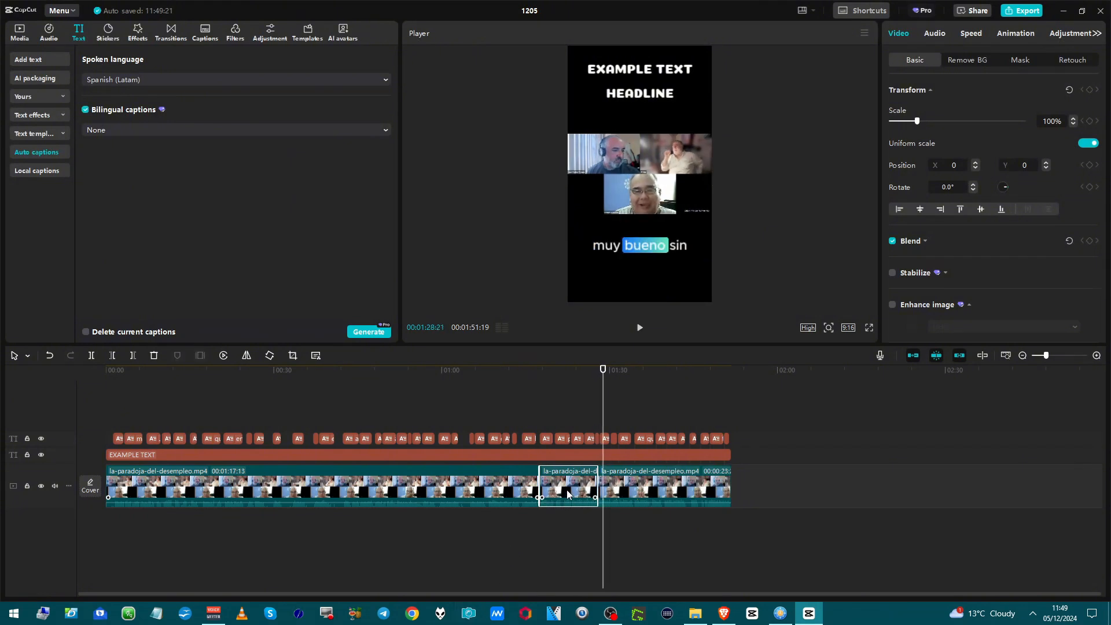
pyautogui.click(570, 429)
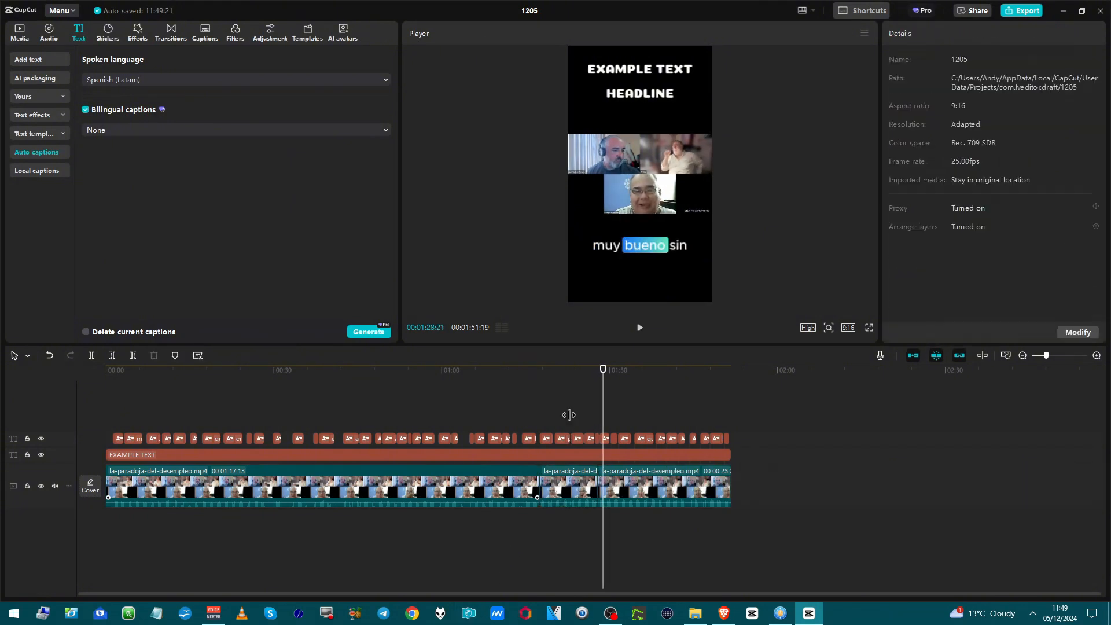
pyautogui.click(554, 490)
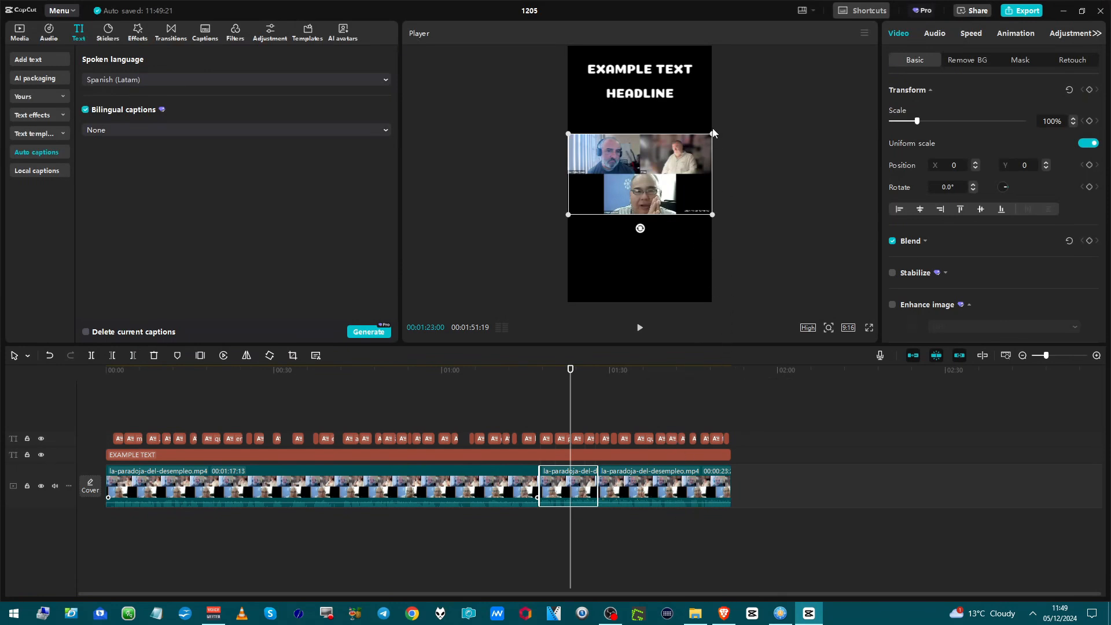
pyautogui.moveTo(714, 134); pyautogui.dragTo(769, 82)
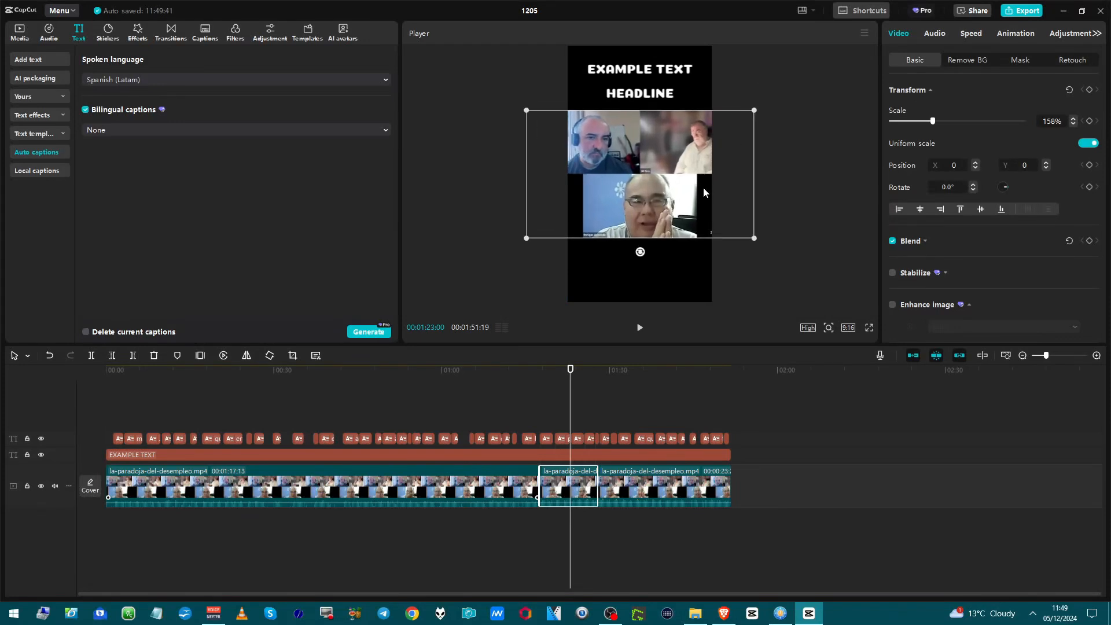
pyautogui.moveTo(704, 187); pyautogui.dragTo(702, 161)
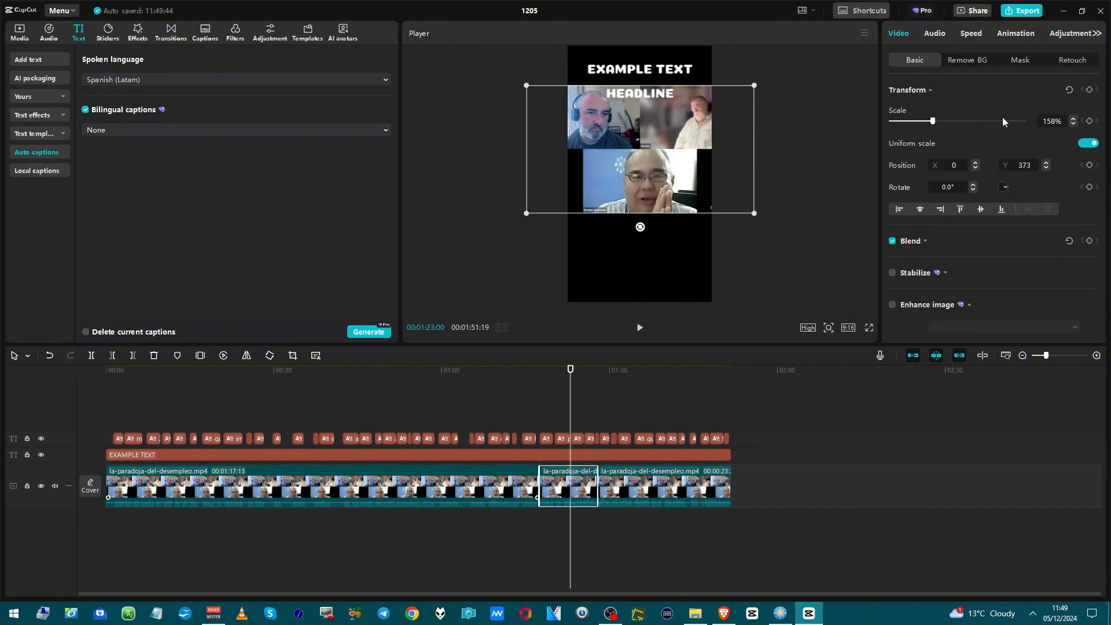
# - Add a rectangle mask around the bottom speaker in the middle segment, sized about 447 by 281 at position X -1, Y -125
pyautogui.click(1021, 61)
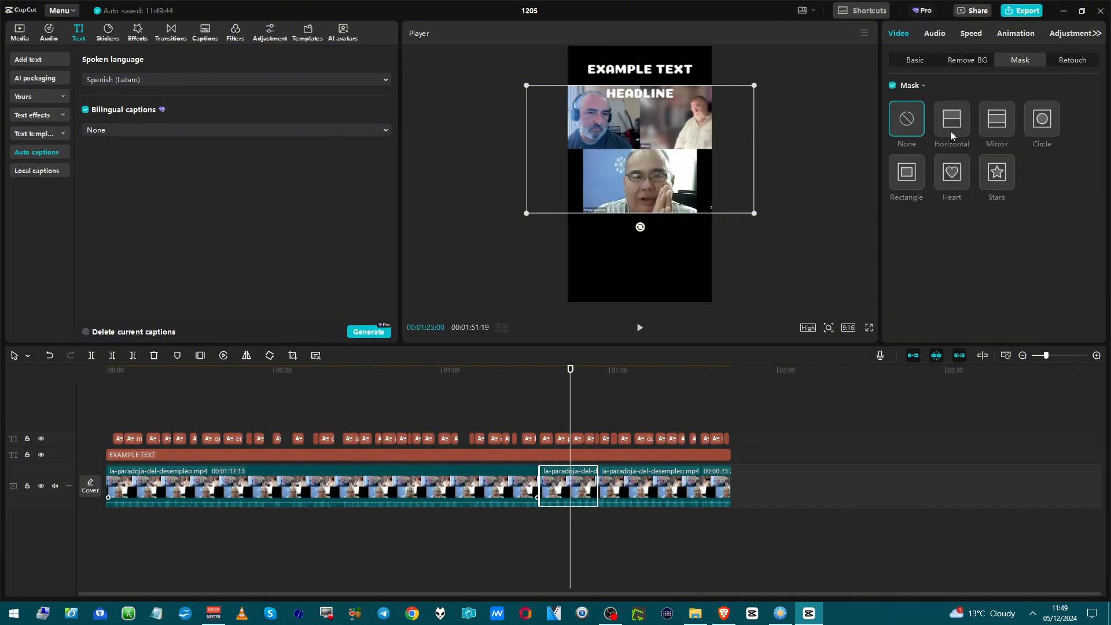
pyautogui.click(917, 176)
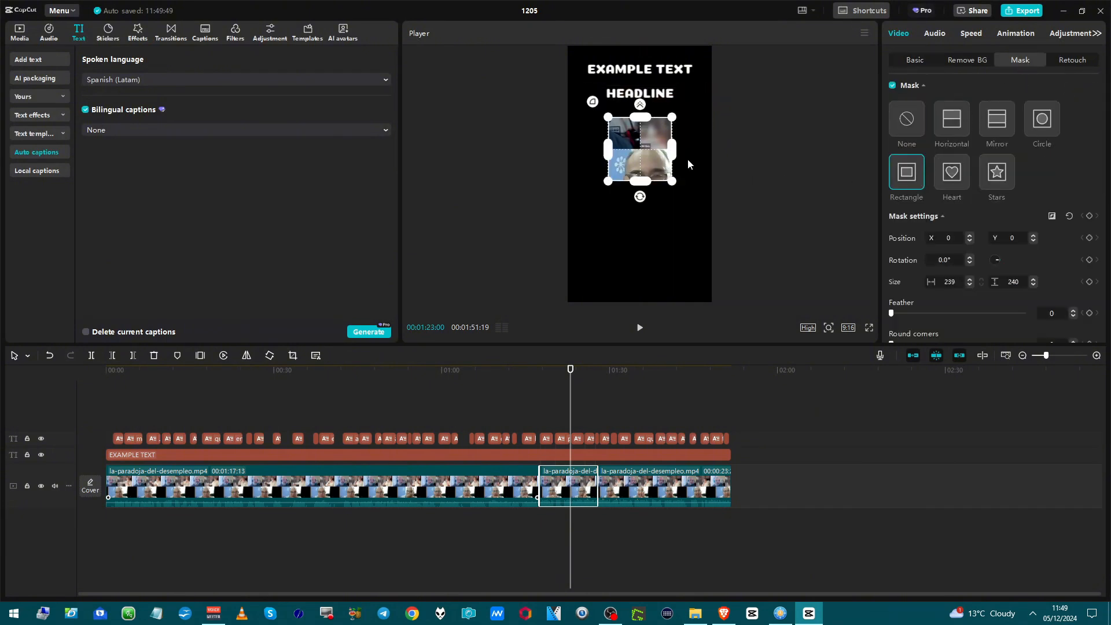
pyautogui.moveTo(664, 158); pyautogui.dragTo(656, 176)
pyautogui.moveTo(658, 186); pyautogui.dragTo(578, 186)
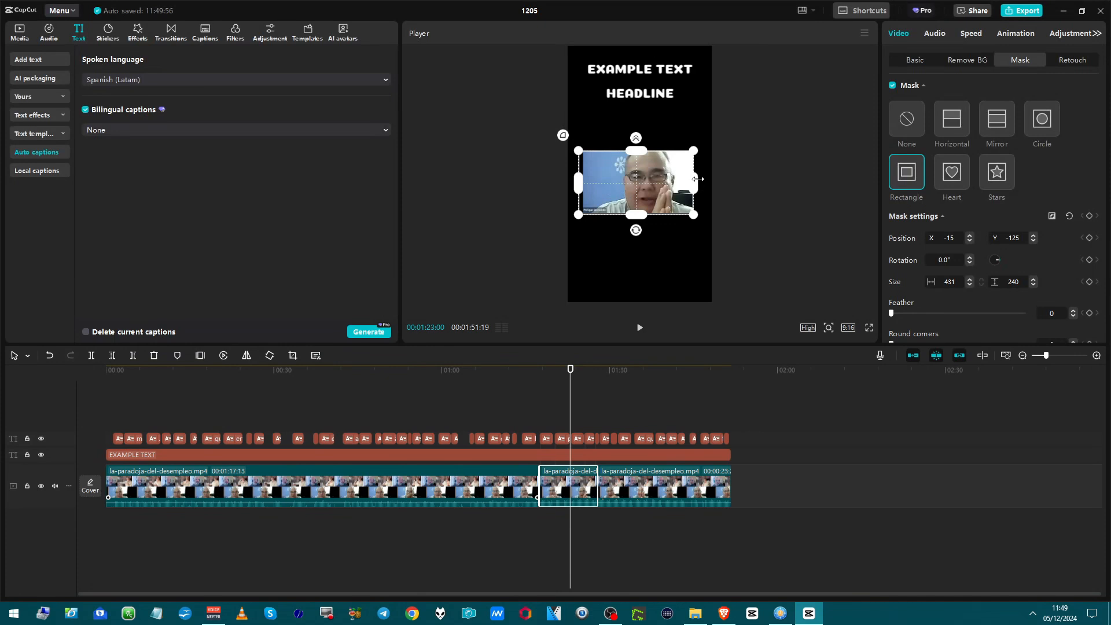
pyautogui.moveTo(697, 181); pyautogui.dragTo(719, 183)
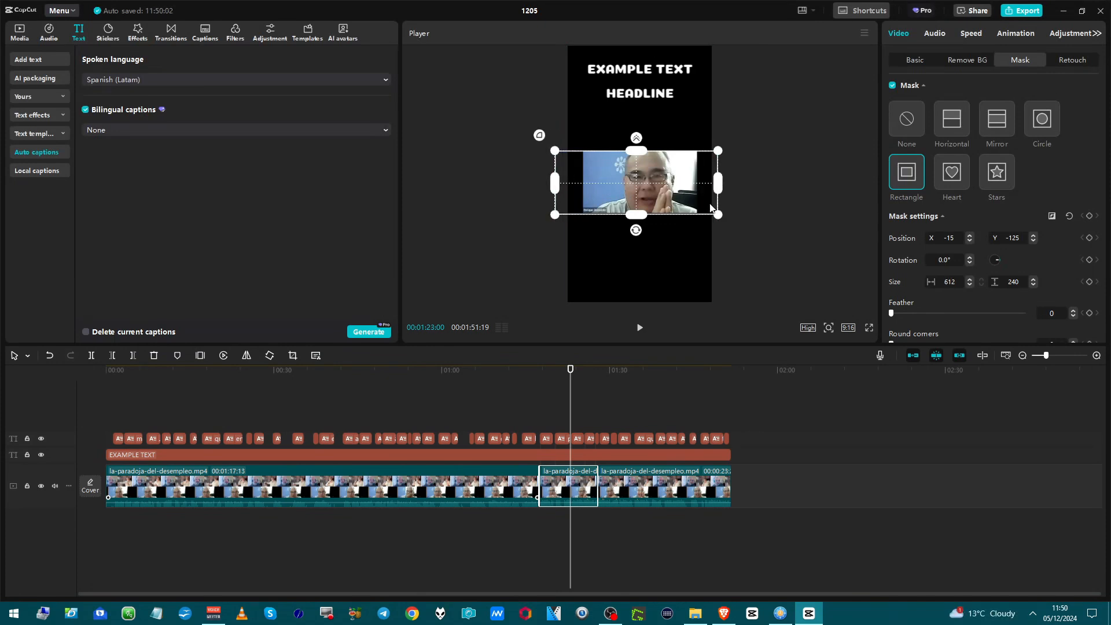
pyautogui.moveTo(557, 187); pyautogui.dragTo(572, 193)
pyautogui.moveTo(643, 203); pyautogui.dragTo(648, 193)
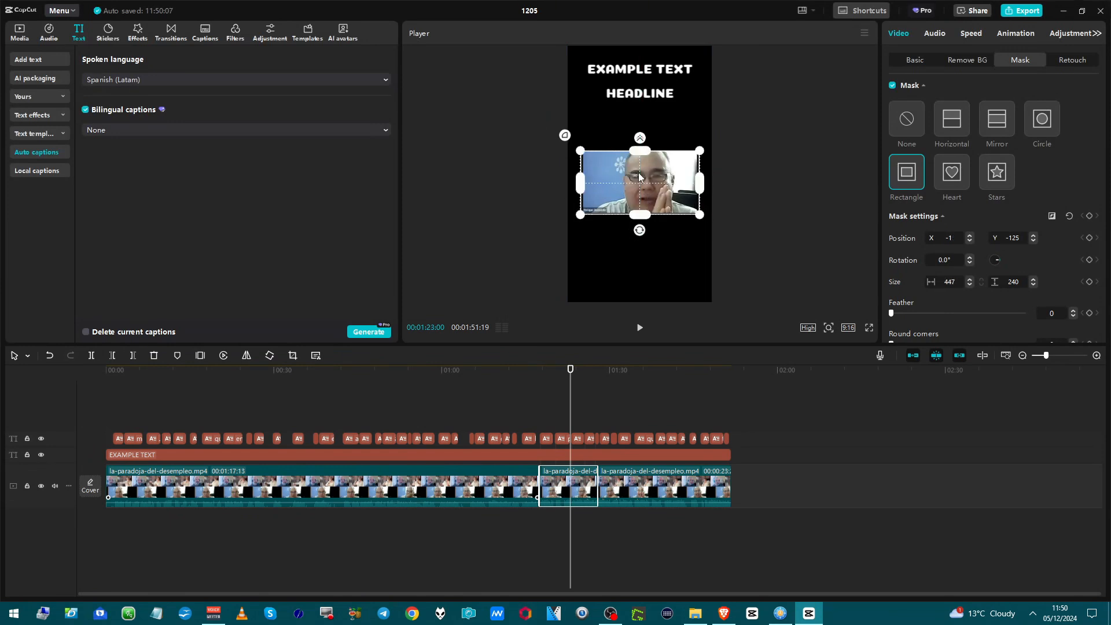
pyautogui.moveTo(646, 212); pyautogui.dragTo(647, 219)
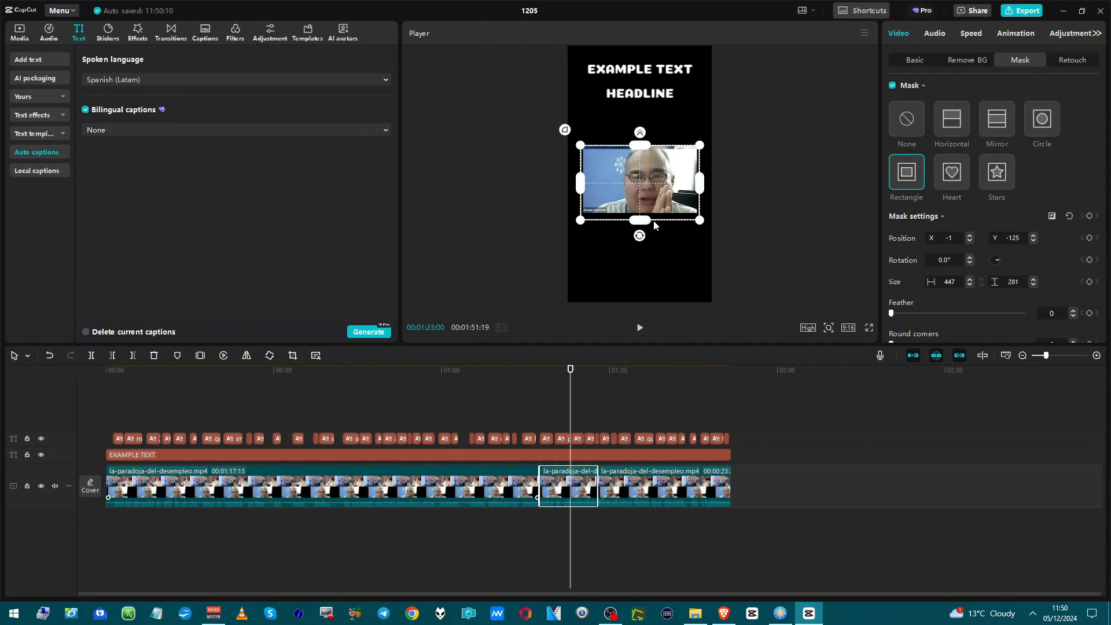
# - Check the start of the masked segment and lower its rectangle mask slightly to Y position -134
pyautogui.click(541, 416)
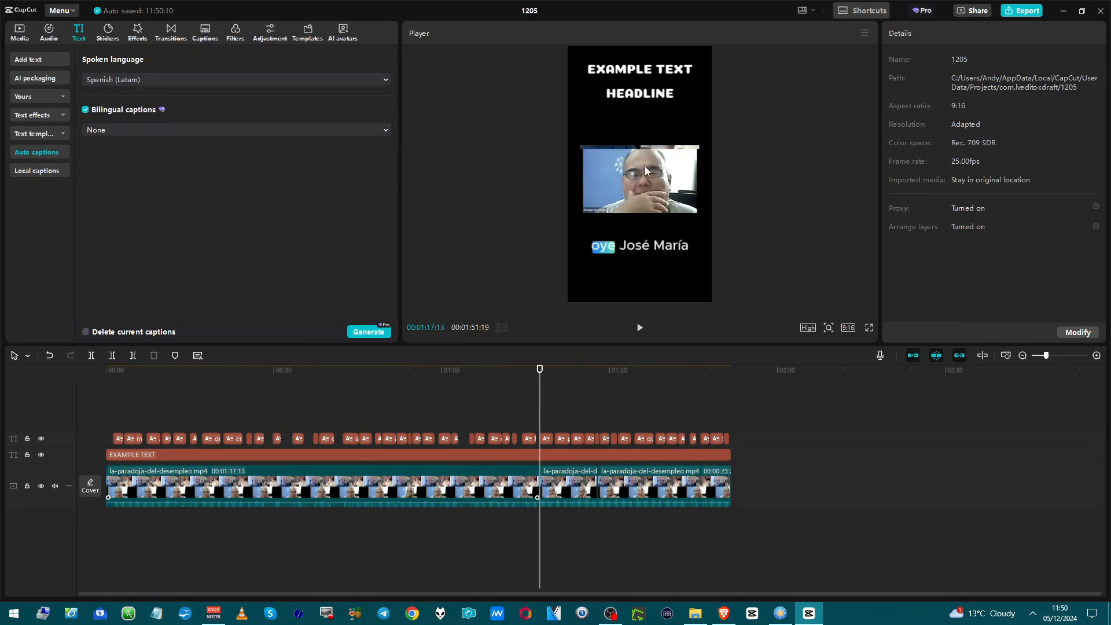
pyautogui.click(574, 476)
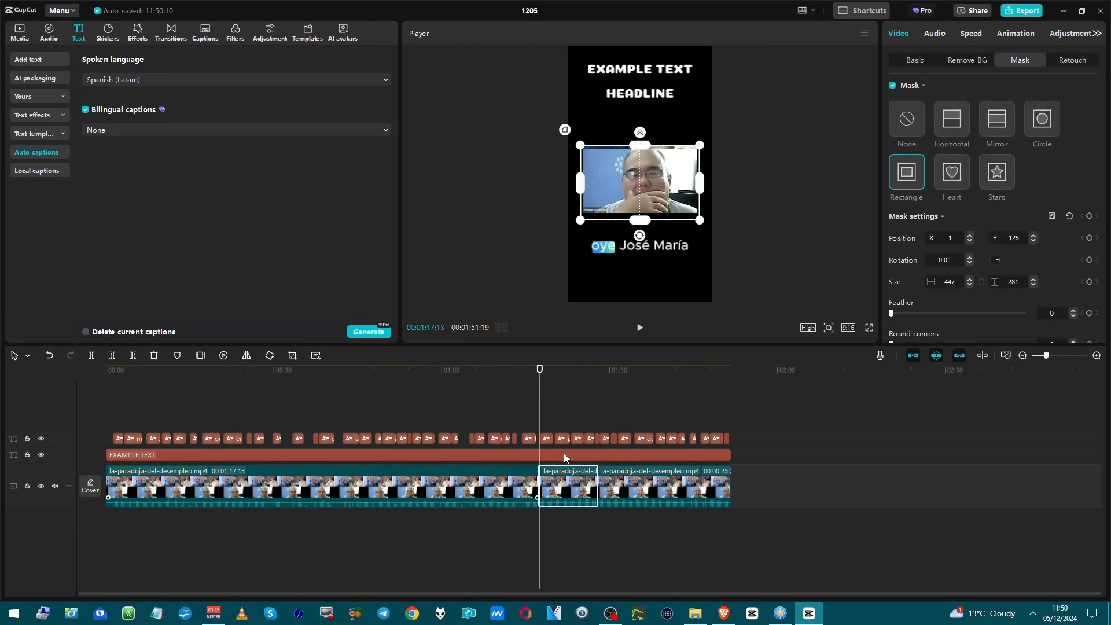
pyautogui.moveTo(661, 174); pyautogui.dragTo(660, 178)
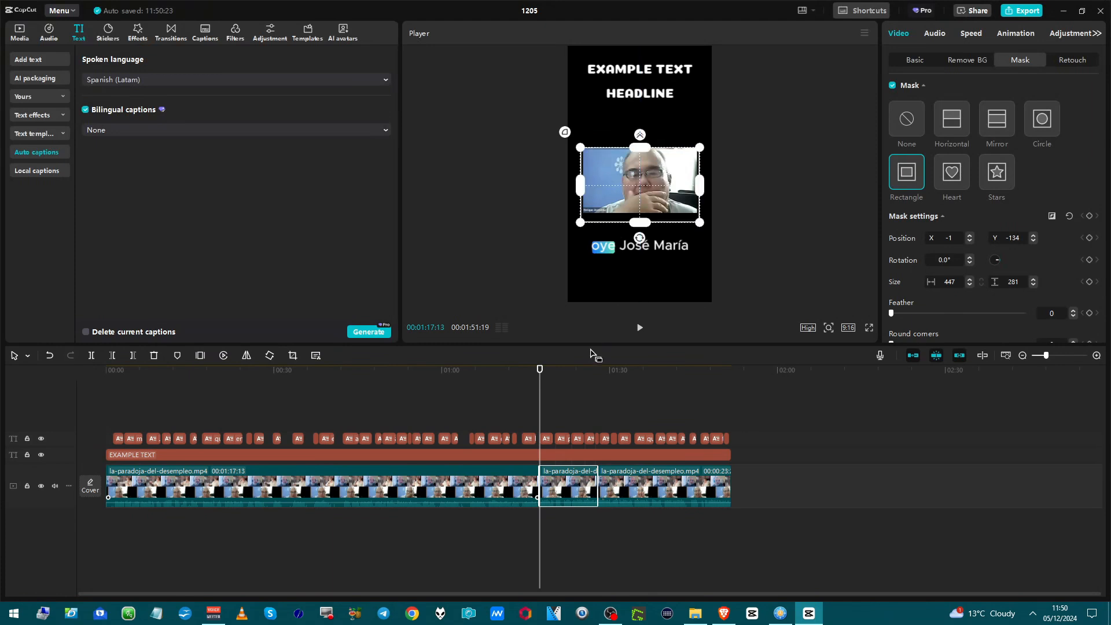
# - Play the short from just before the masked segment to the end to preview the speaker close-up
pyautogui.click(528, 419)
pyautogui.press('space')
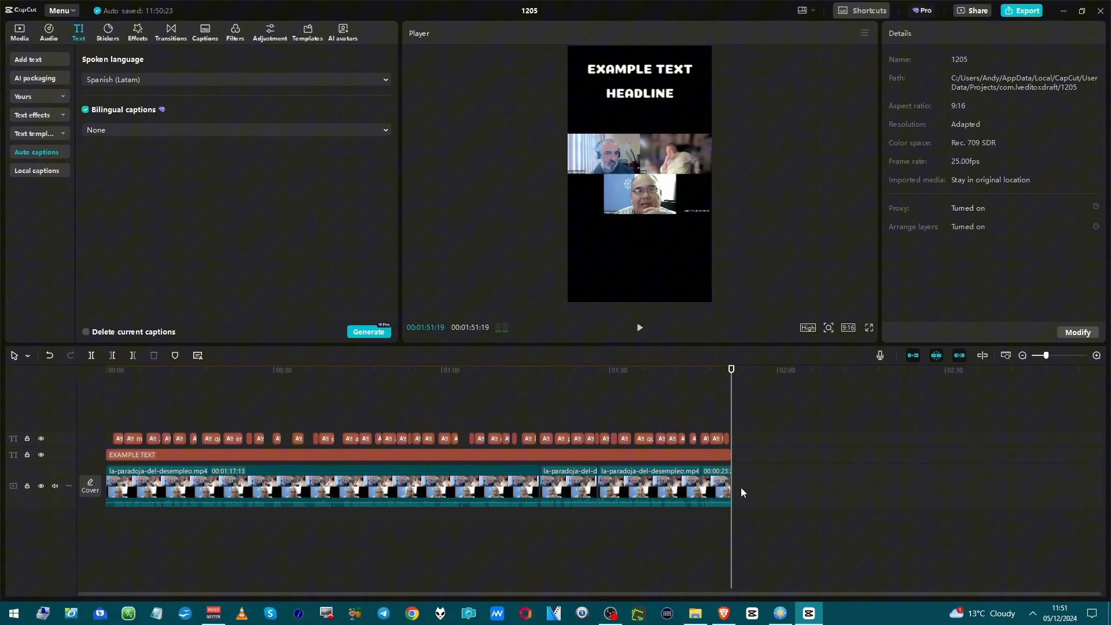
pyautogui.press('space')
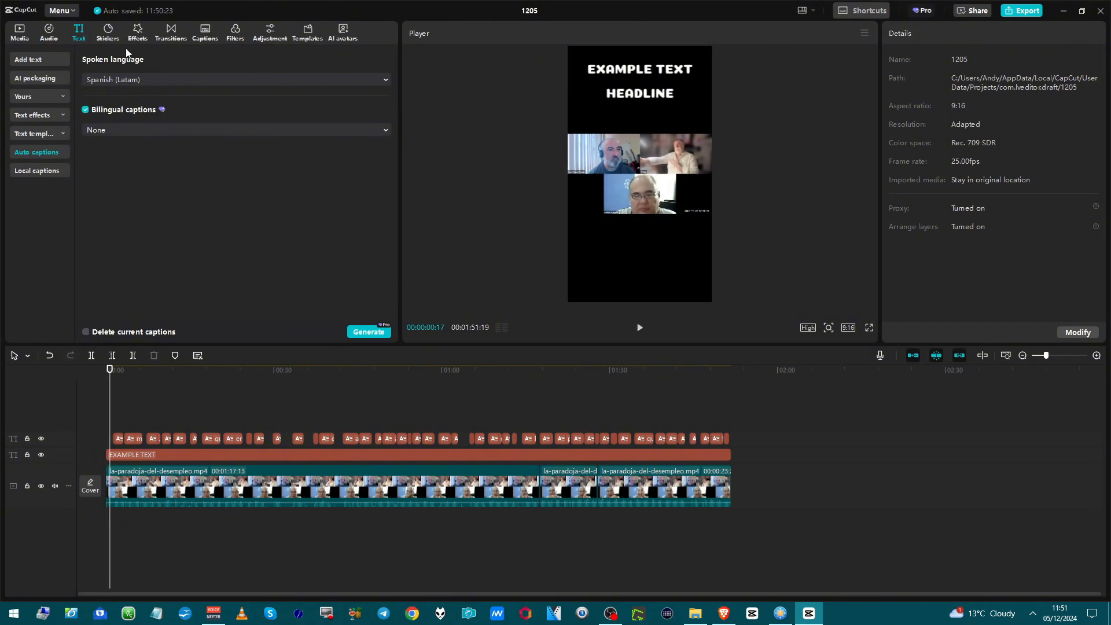
# - Browse the translation languages in the auto captions settings and set the bilingual captions to Italian
pyautogui.click(206, 35)
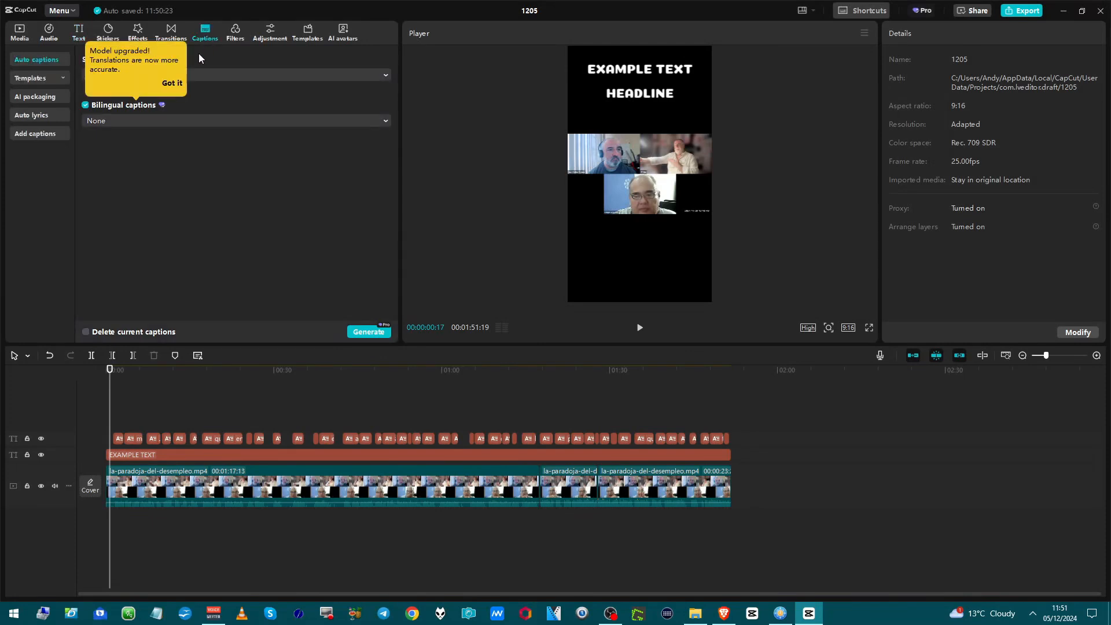
pyautogui.click(176, 85)
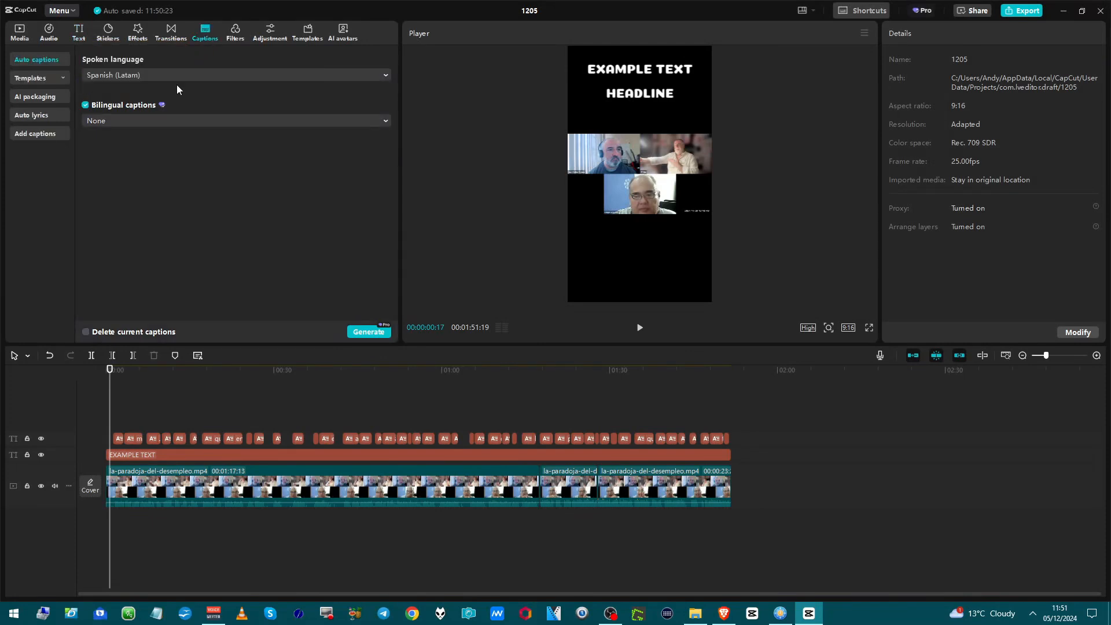
pyautogui.click(167, 122)
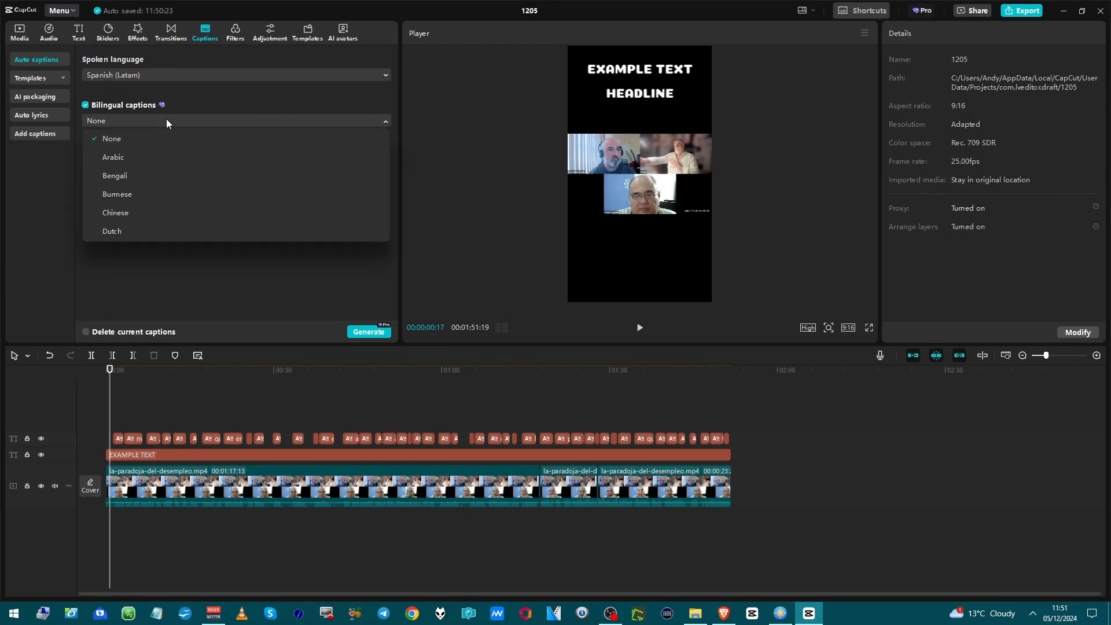
pyautogui.scroll(-6, 133, 213)
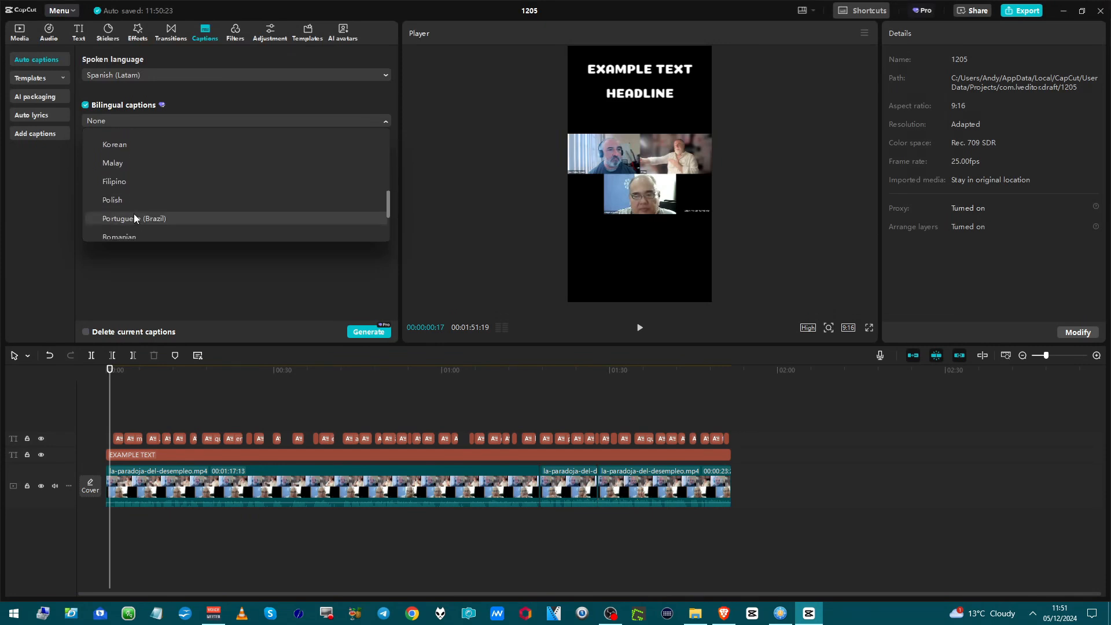
pyautogui.scroll(5, 135, 199)
pyautogui.scroll(2, 135, 199)
pyautogui.scroll(-5, 135, 200)
pyautogui.scroll(2, 135, 200)
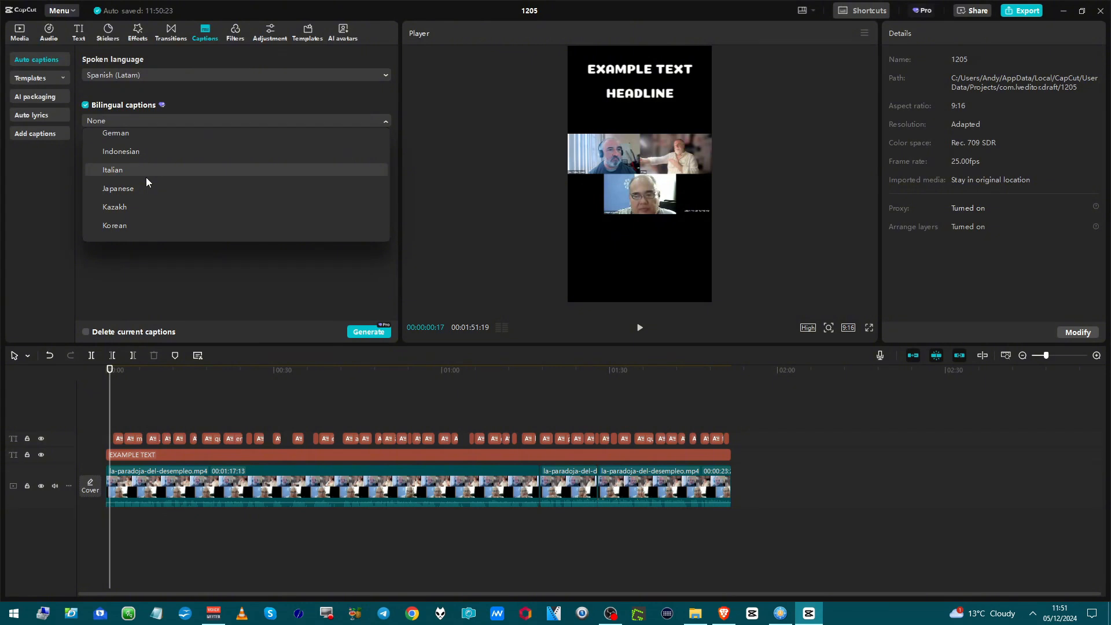
pyautogui.click(147, 177)
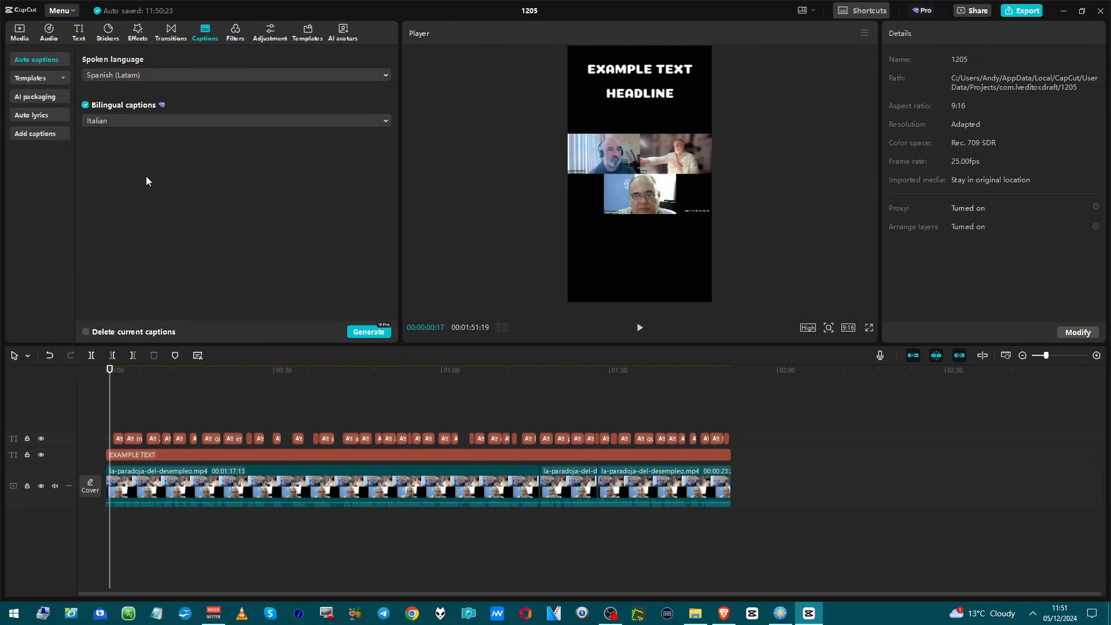
# - Change the bilingual captions language to English
pyautogui.click(157, 129)
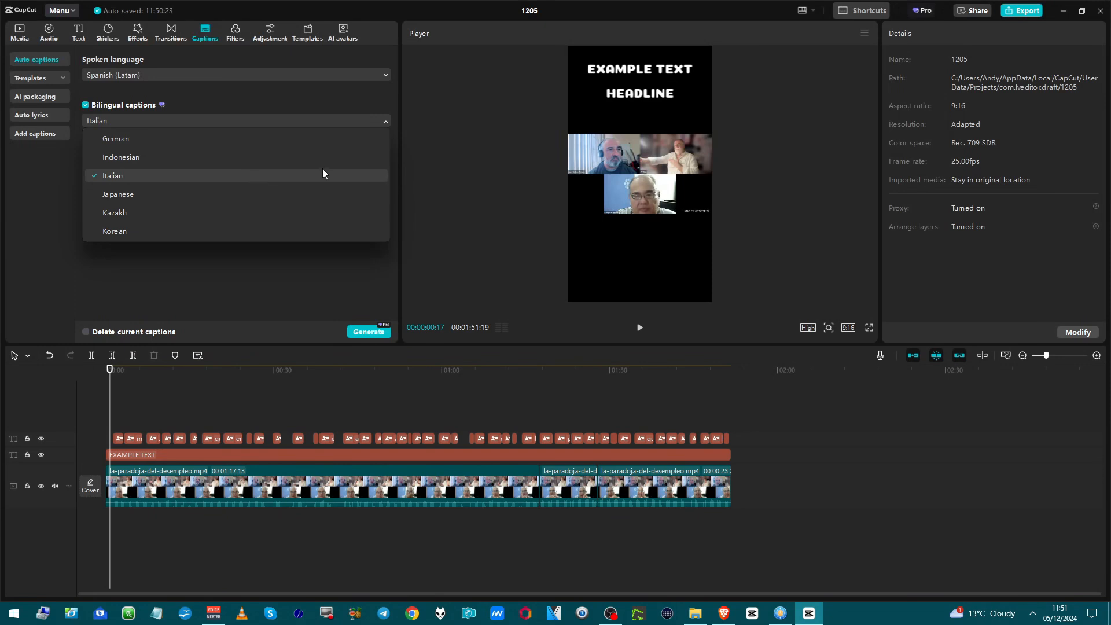
pyautogui.moveTo(388, 174); pyautogui.dragTo(388, 158)
pyautogui.click(347, 163)
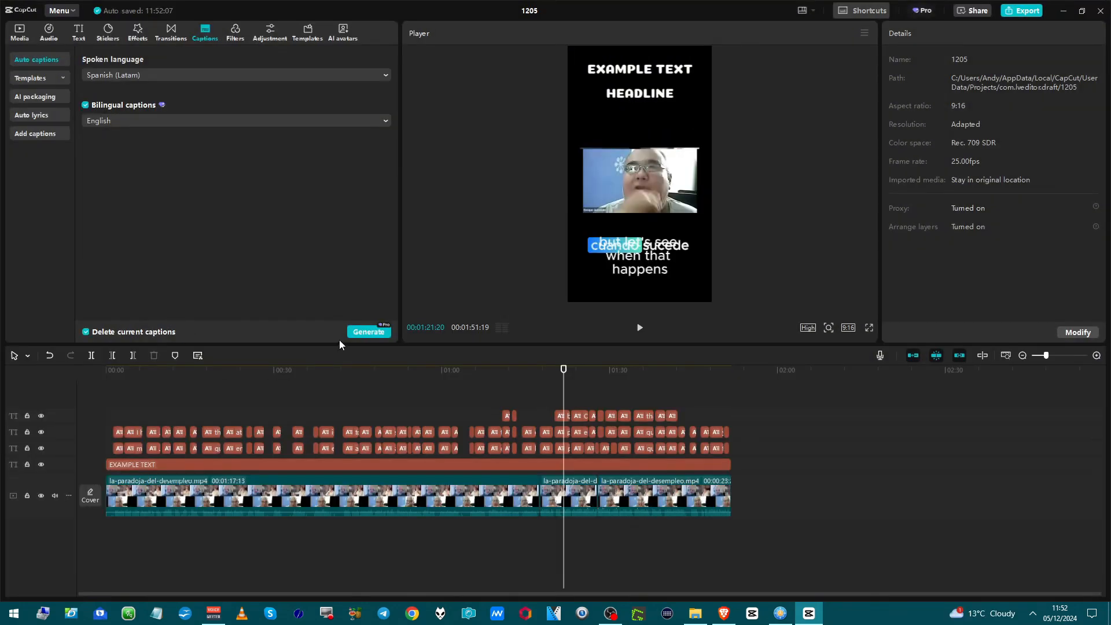
# - Generate the Spanish captions with English translations, replacing the current captions, and move the English captions below the Spanish ones
pyautogui.click(373, 333)
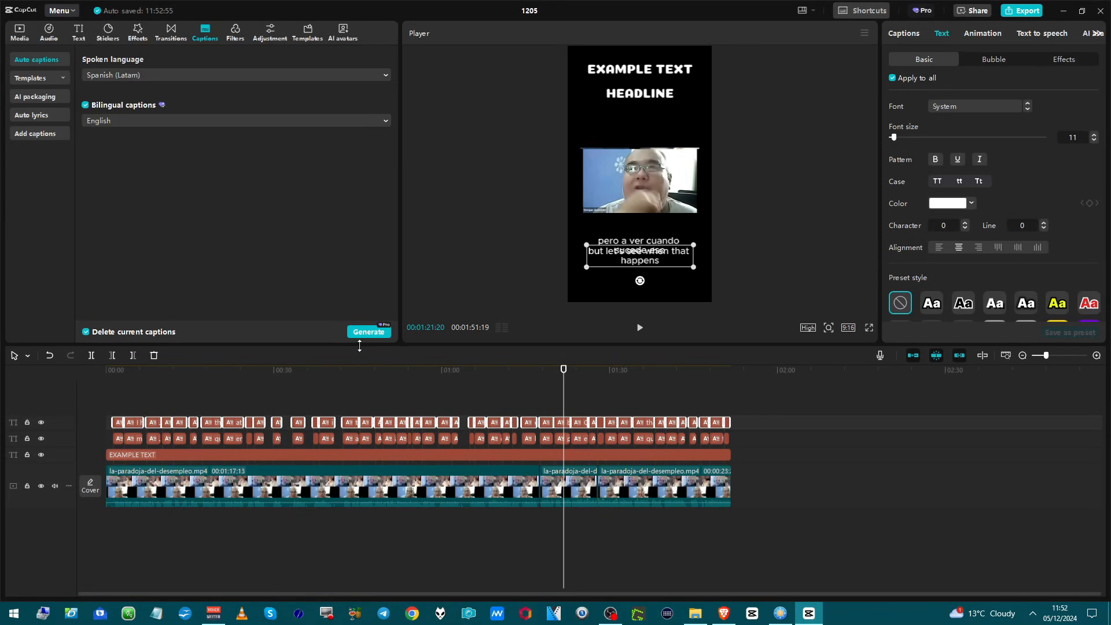
pyautogui.moveTo(642, 266); pyautogui.dragTo(640, 289)
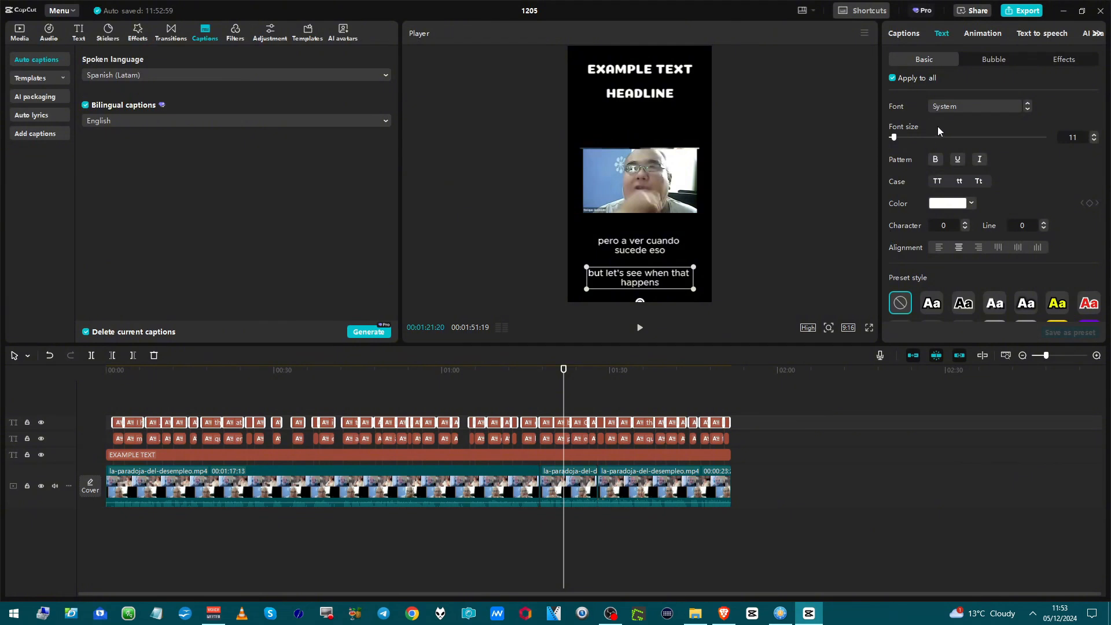
# - Set the English captions' font size to 9 and nudge them slightly upward in the frame
pyautogui.click(1095, 141)
pyautogui.click(1095, 142)
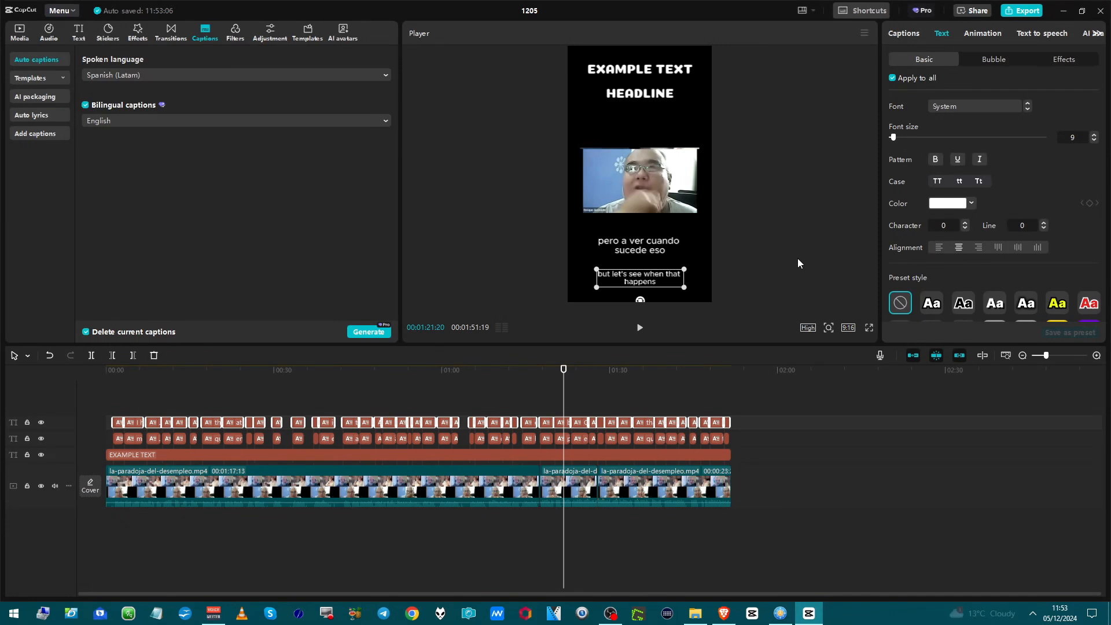
pyautogui.moveTo(670, 278); pyautogui.dragTo(668, 276)
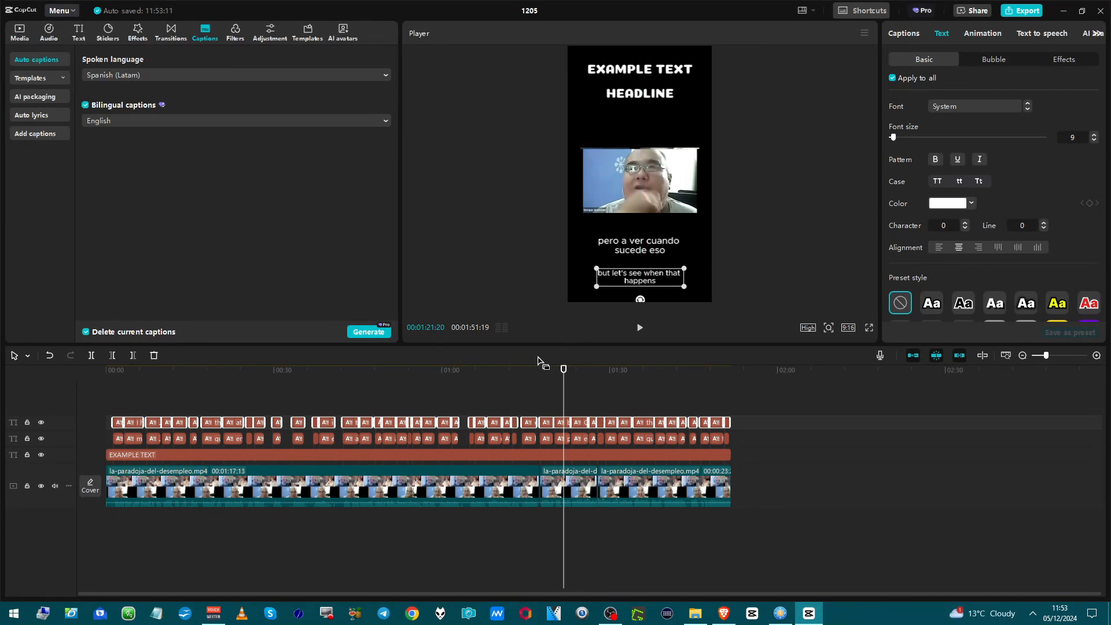
# - Play the speaker close-up section to check the spacing between the Spanish and English captions
pyautogui.press('space')
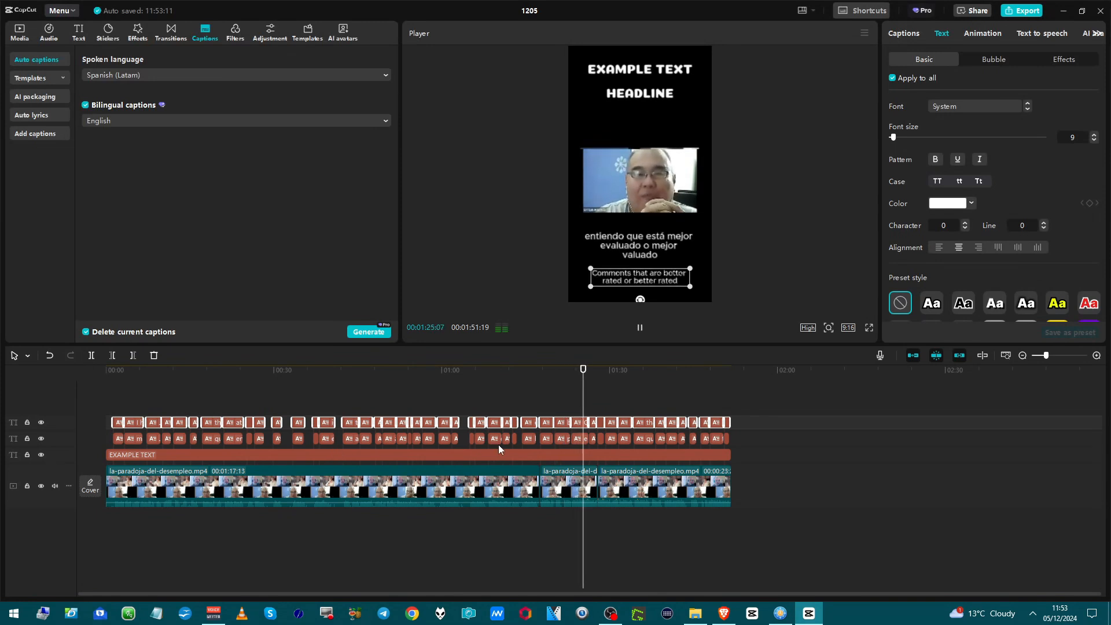
pyautogui.press('space')
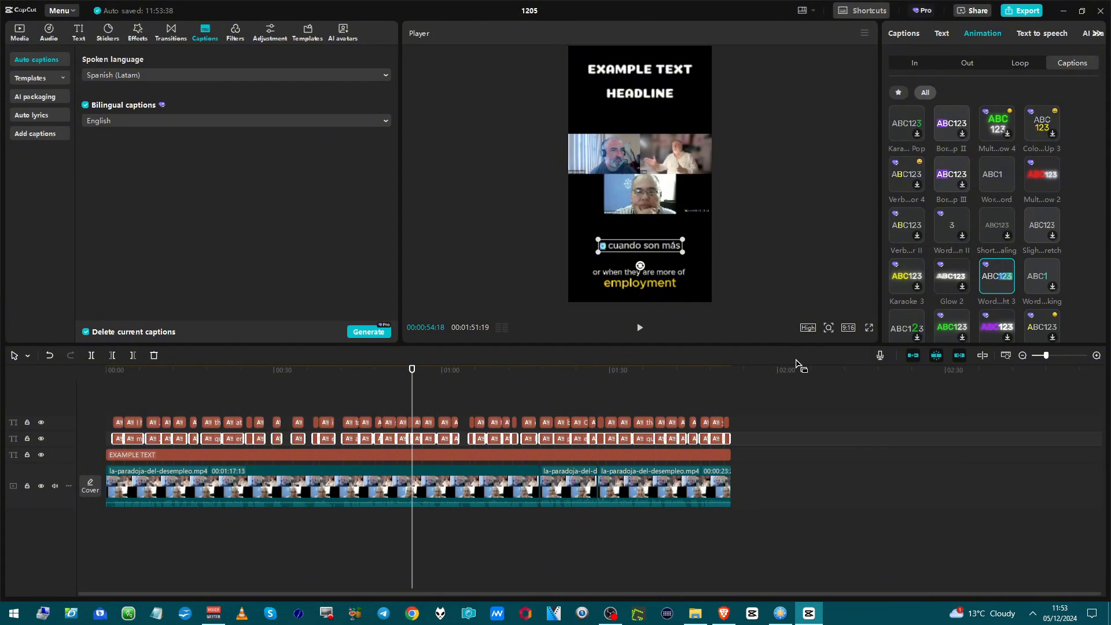
# - Play the short from about 54 seconds and again from its beginning to preview the highlighted Spanish captions above the English ones
pyautogui.press('space')
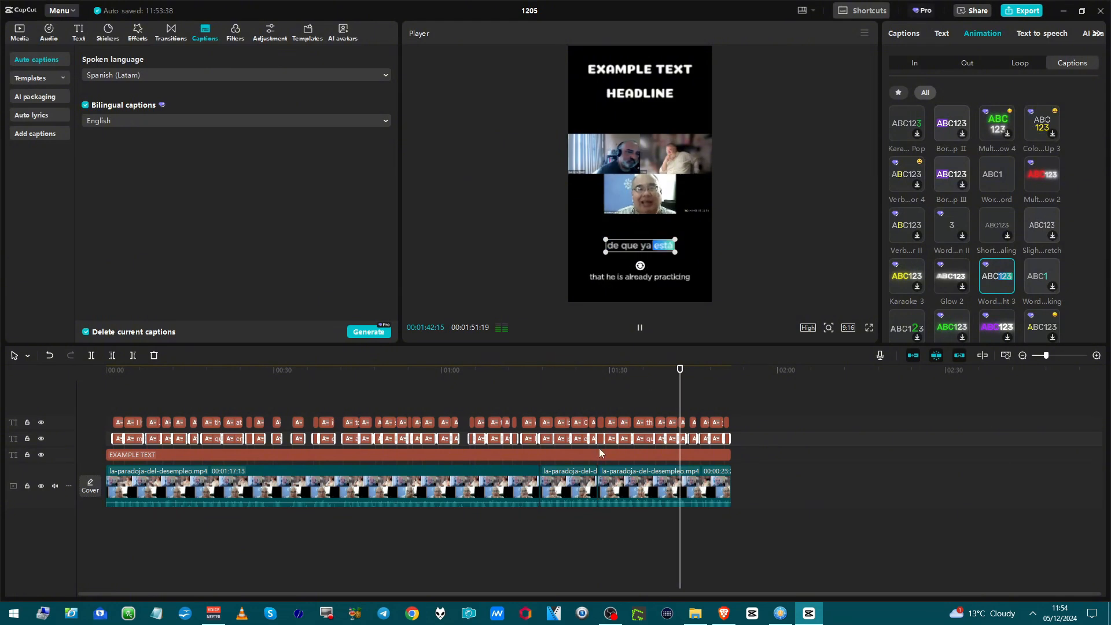
pyautogui.press('Home')
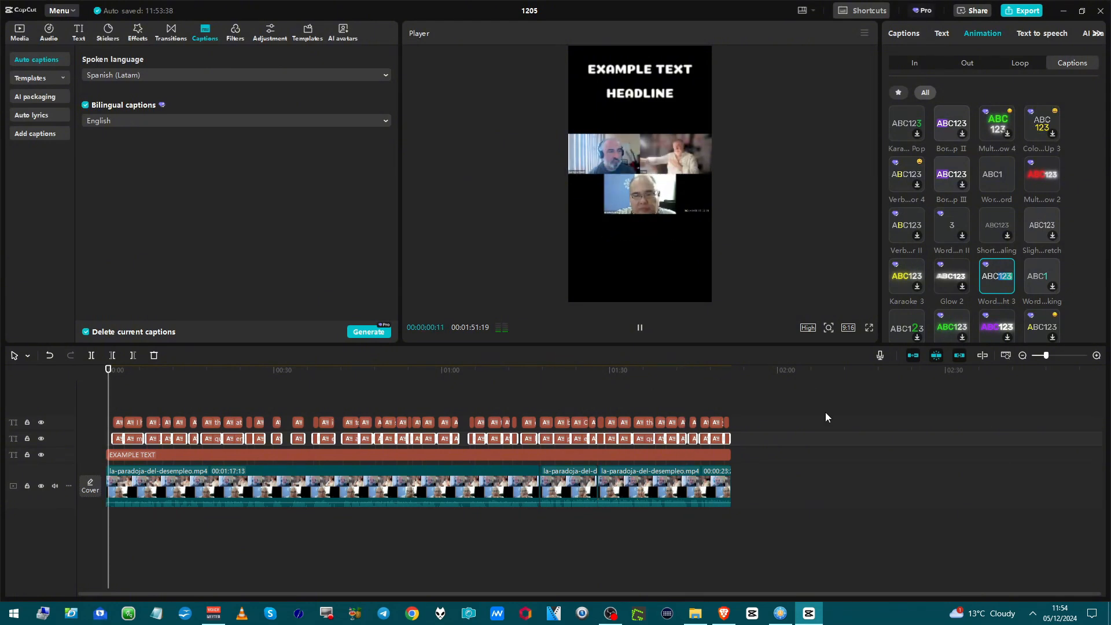
pyautogui.press('space')
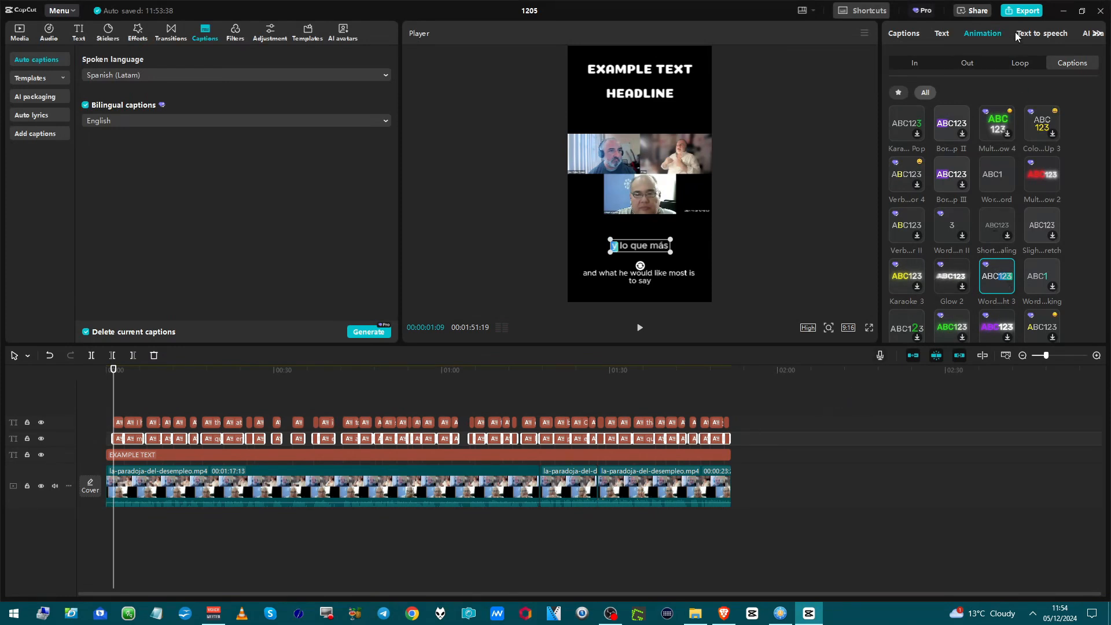
# - Export the short as 1205 in 1080P HEVC mp4 at 25fps and close the export dialog without sharing the video
pyautogui.click(1022, 11)
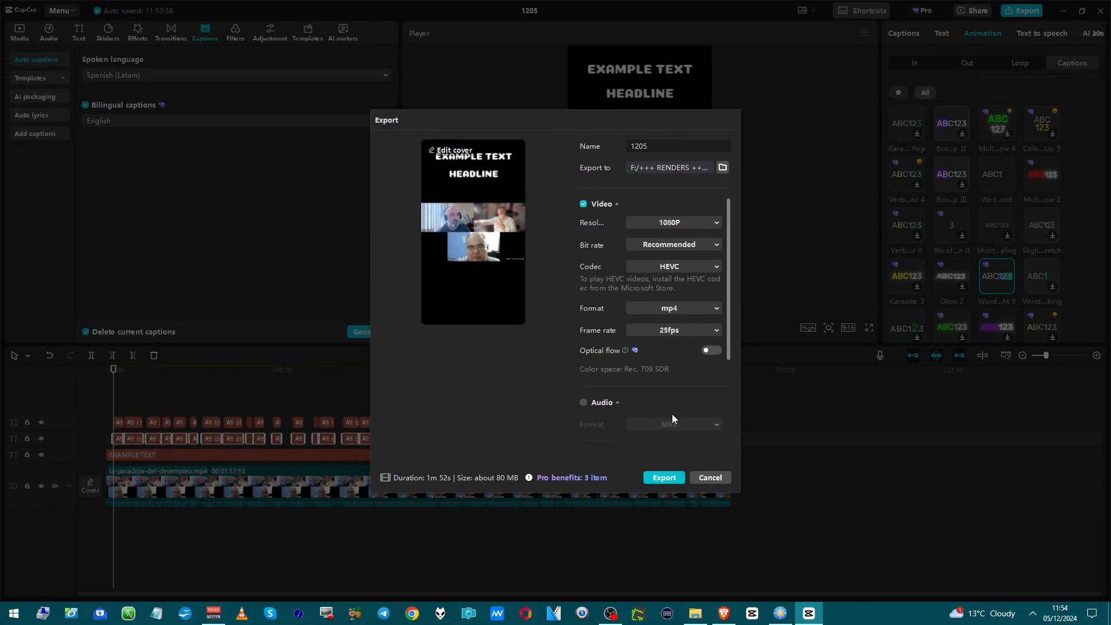
pyautogui.click(672, 480)
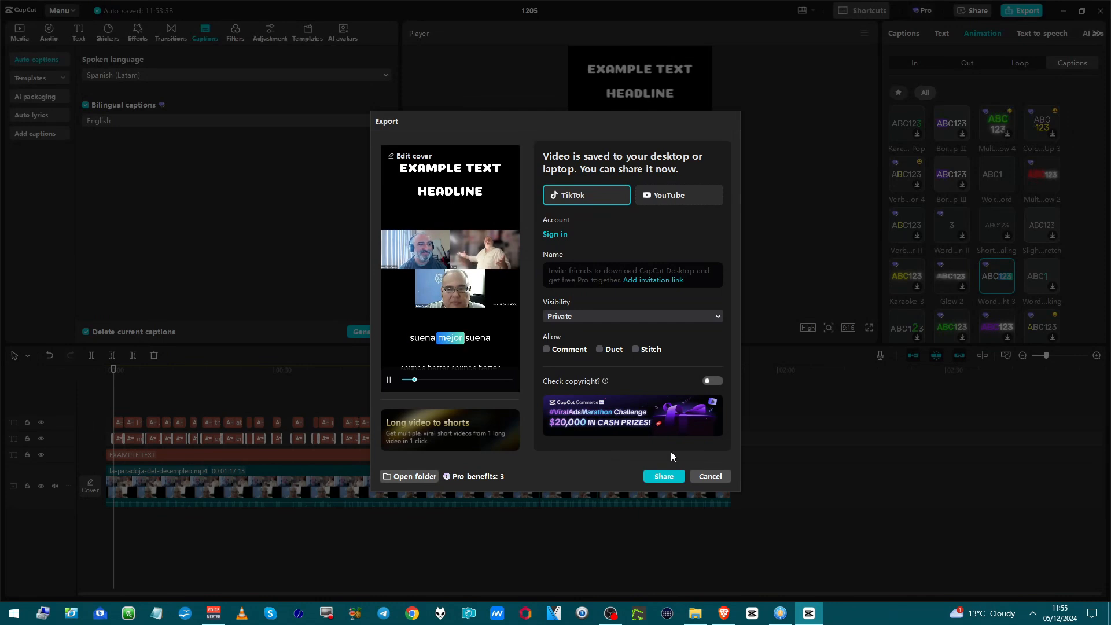
pyautogui.click(709, 477)
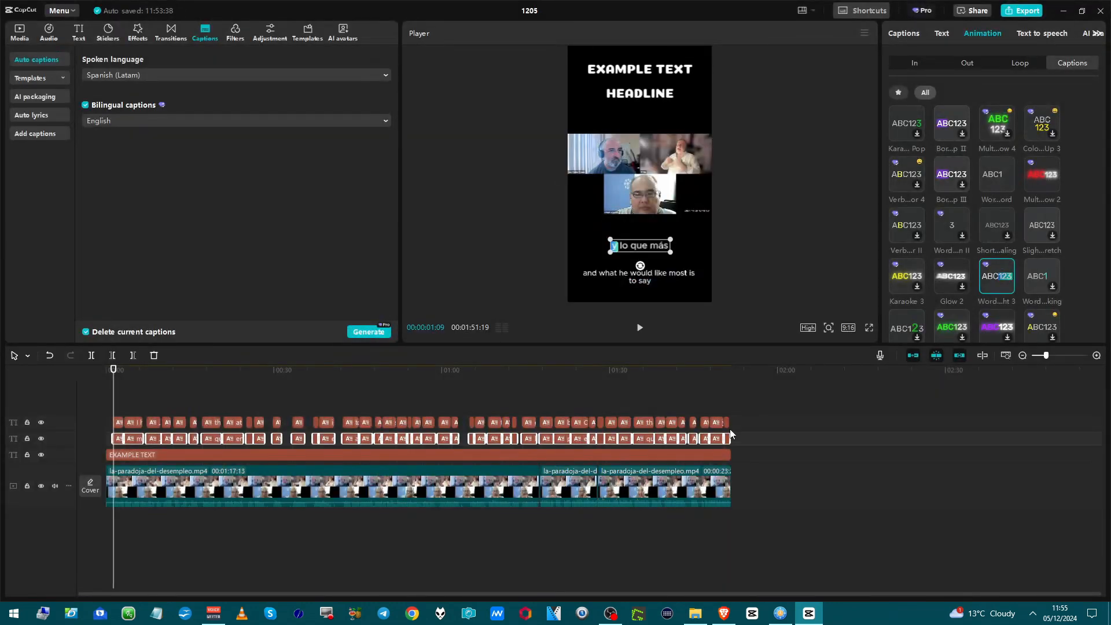